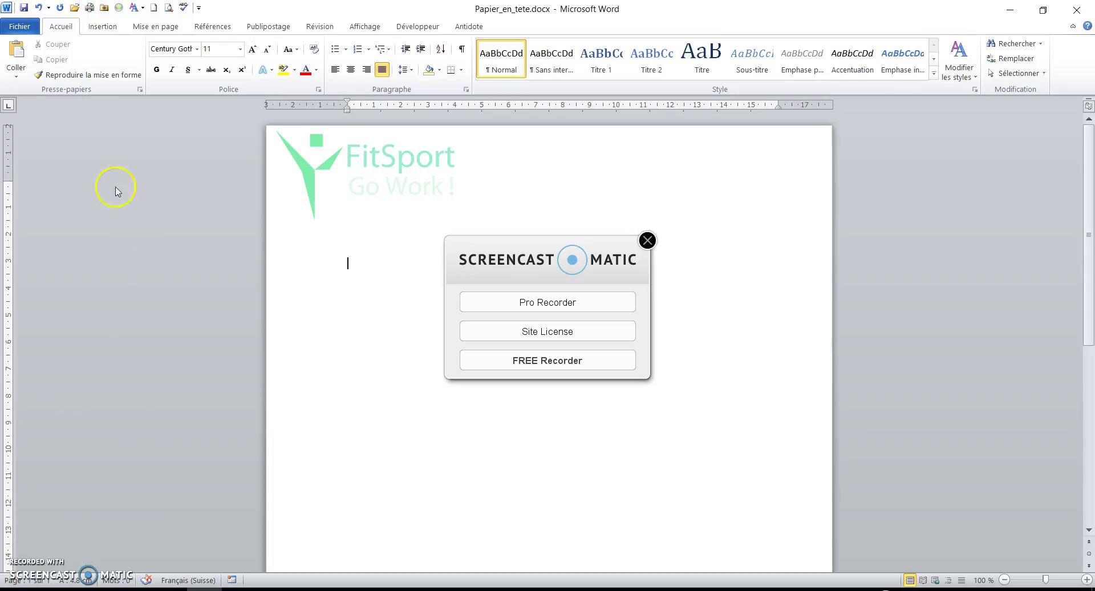
# Create a new document based on the personal template Modèle Vente.dotx
pyautogui.click(25, 26)
pyautogui.click(35, 268)
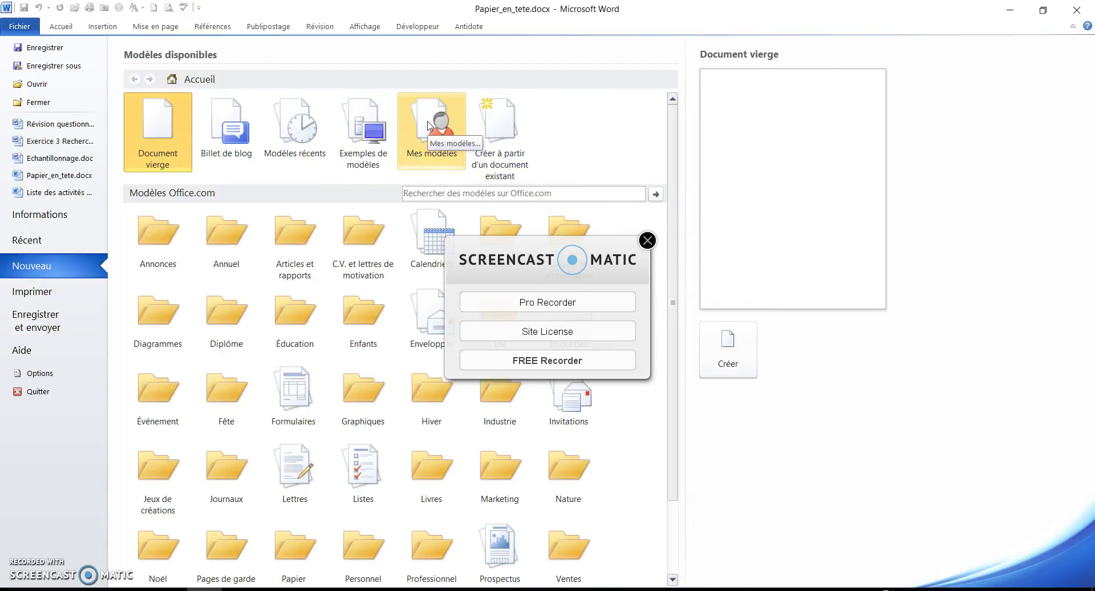
pyautogui.click(434, 125)
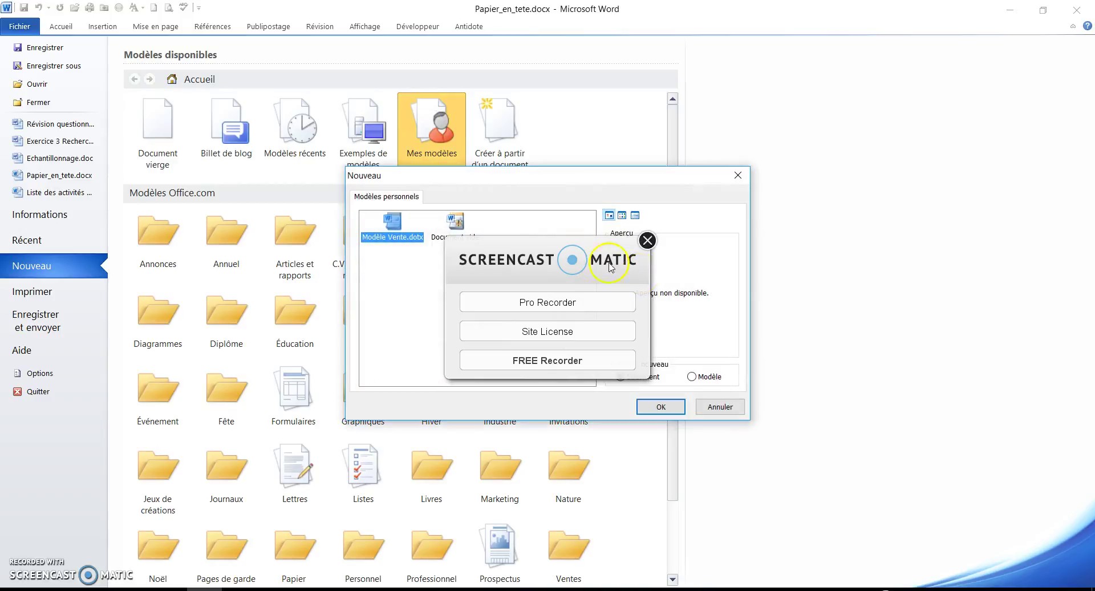
pyautogui.click(648, 240)
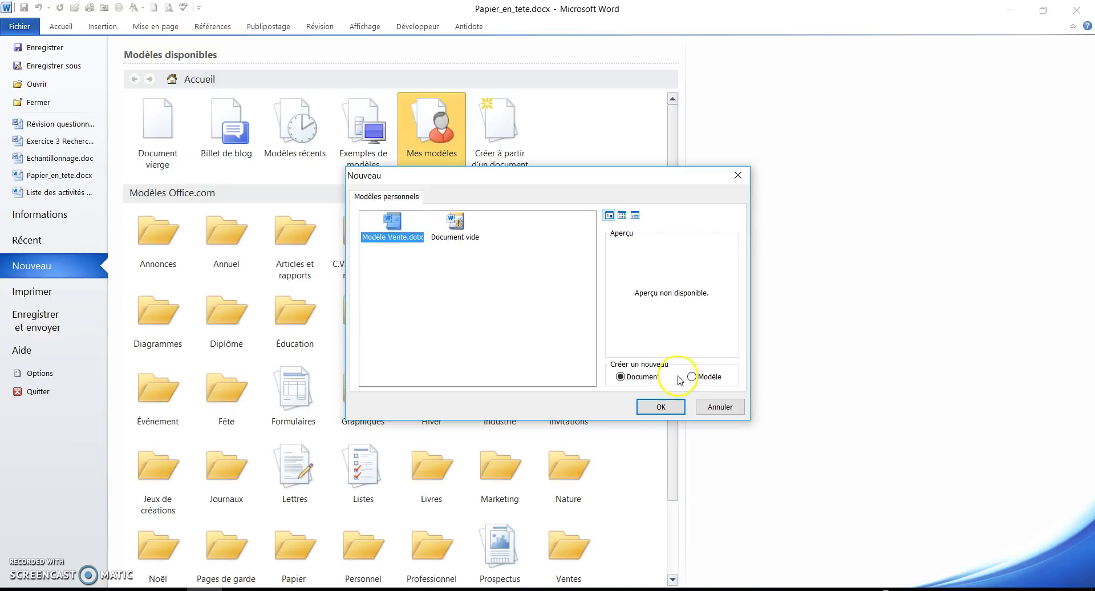
pyautogui.click(659, 407)
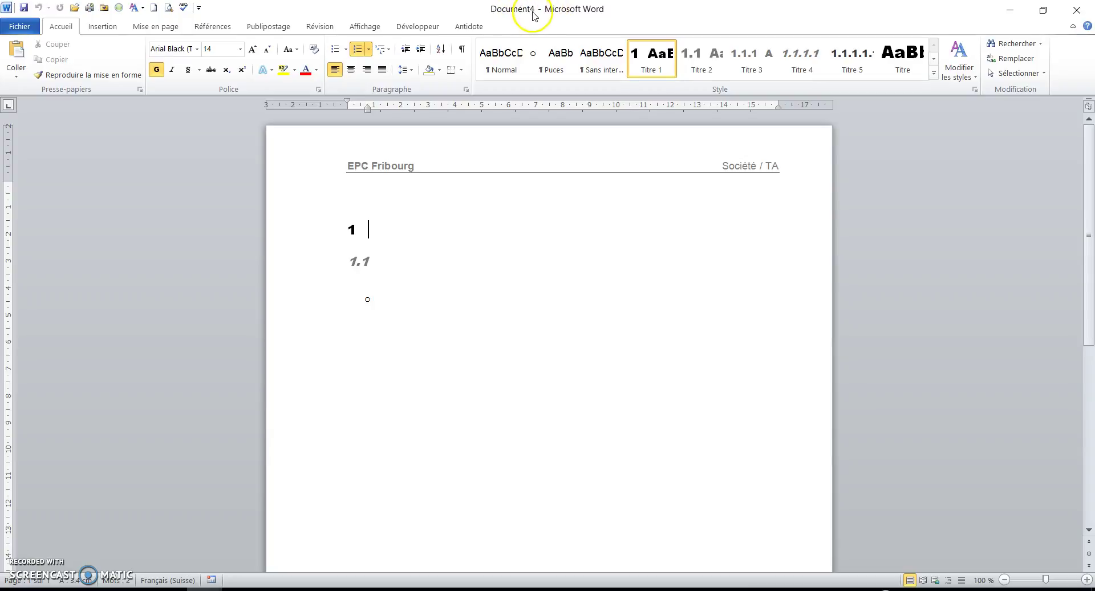
# Enter the sample text "dfg" in the level 1 heading and "adfgddfg" in the body line under heading 1.1
pyautogui.write('dfg')
pyautogui.click(406, 276)
pyautogui.write('adfgddfg')
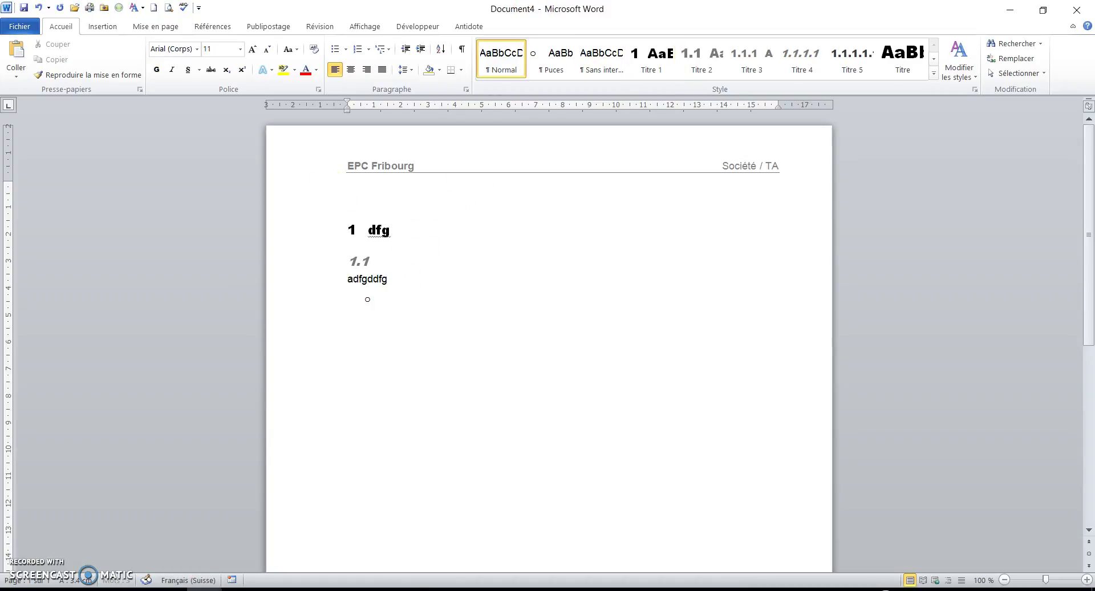
# Check the file name and format proposed for saving the new document, without saving it
pyautogui.click(19, 26)
pyautogui.click(58, 73)
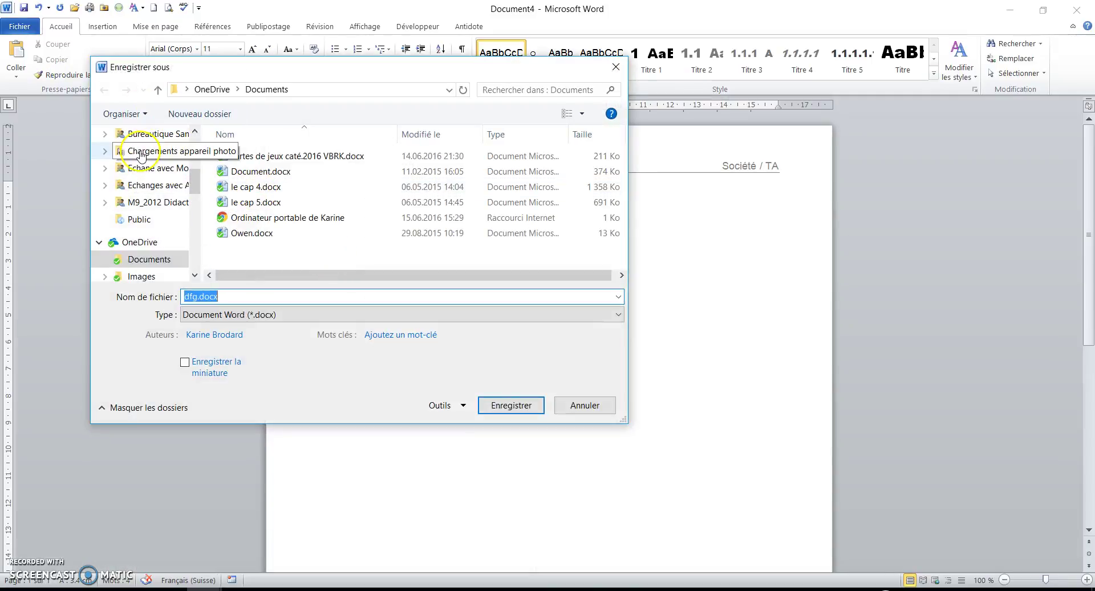
pyautogui.click(579, 403)
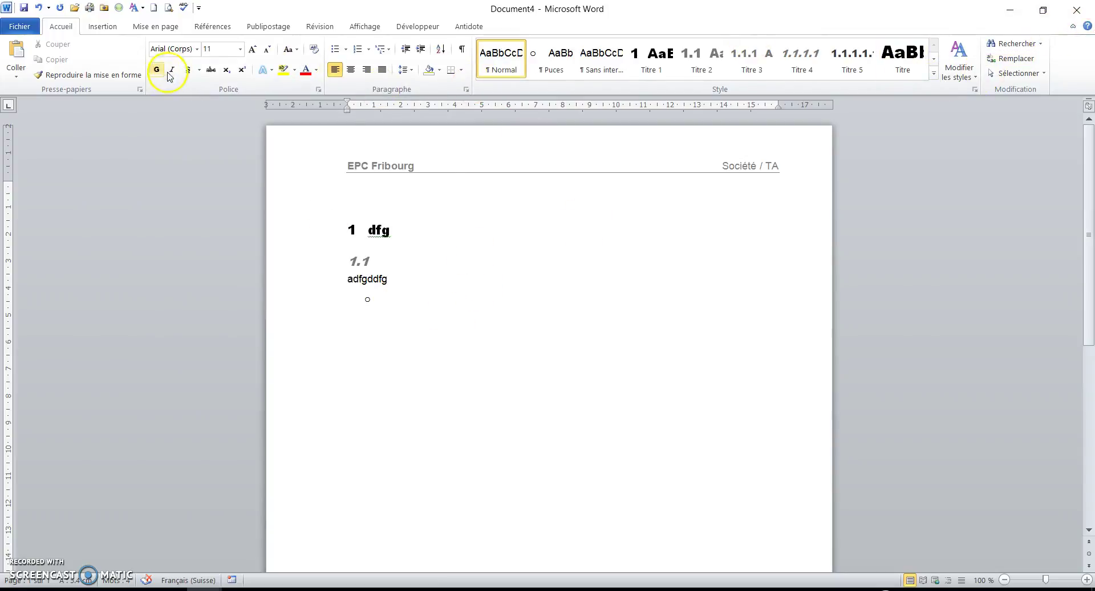
# Look at the list of personal templates again, and close the trial document without saving it
pyautogui.click(12, 29)
pyautogui.click(63, 264)
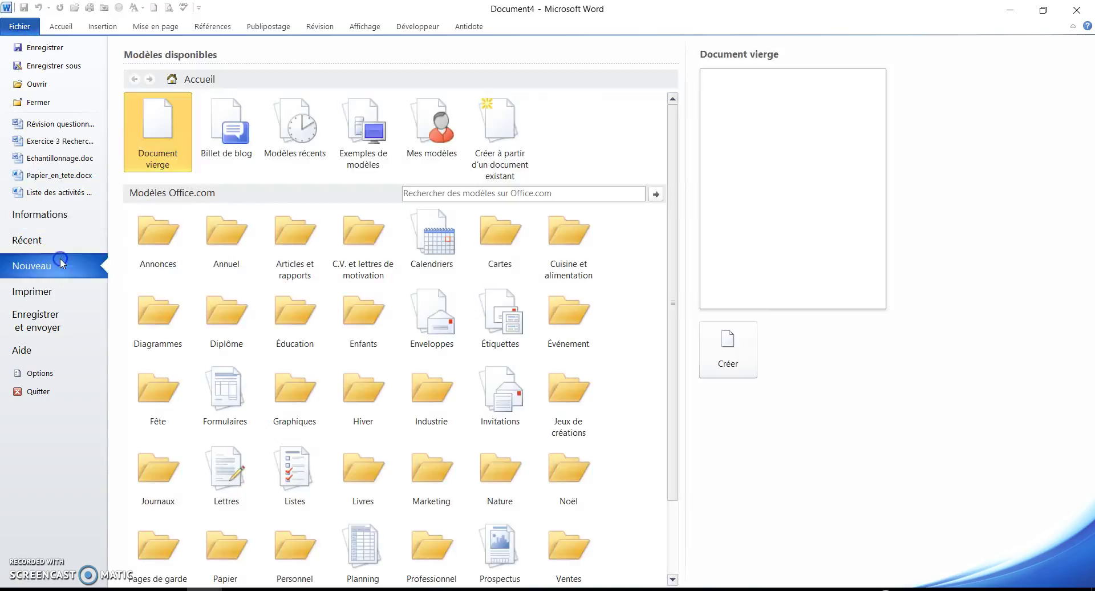
pyautogui.click(450, 157)
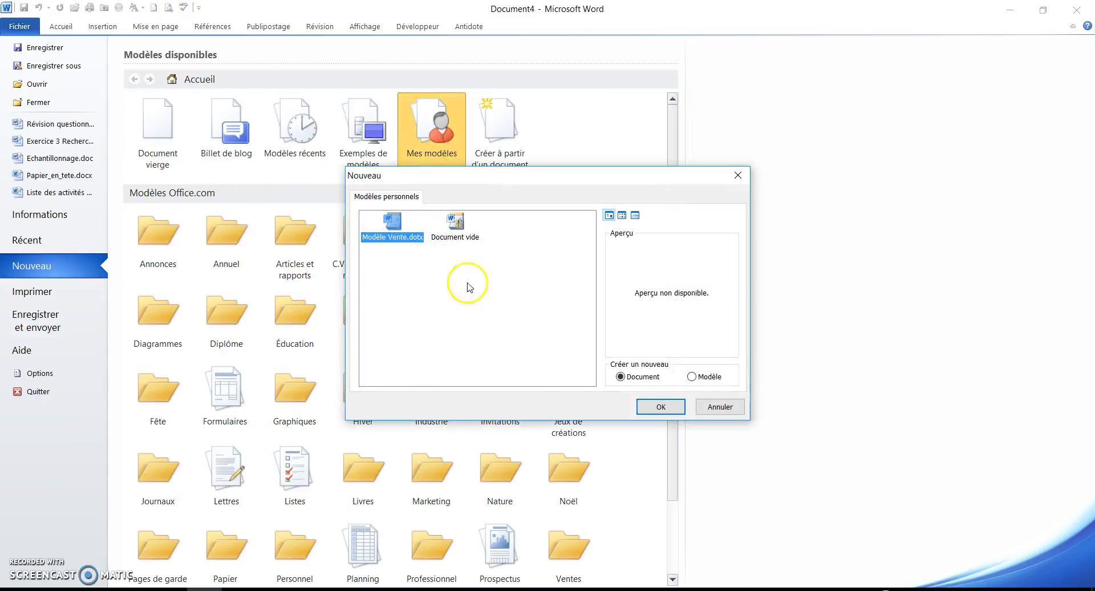
pyautogui.click(721, 407)
pyautogui.click(1076, 10)
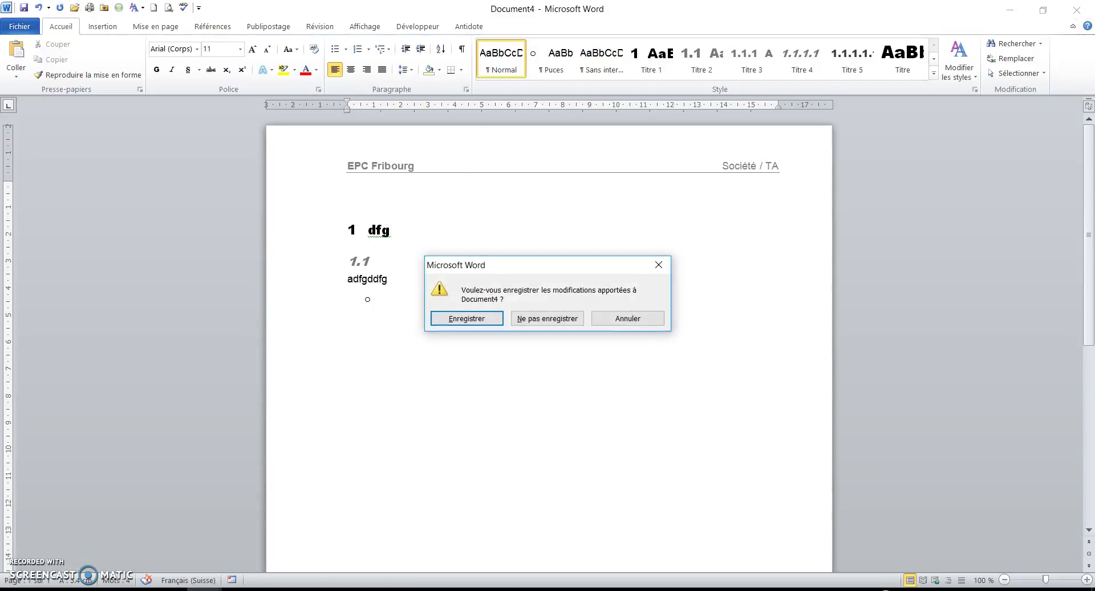
pyautogui.click(544, 319)
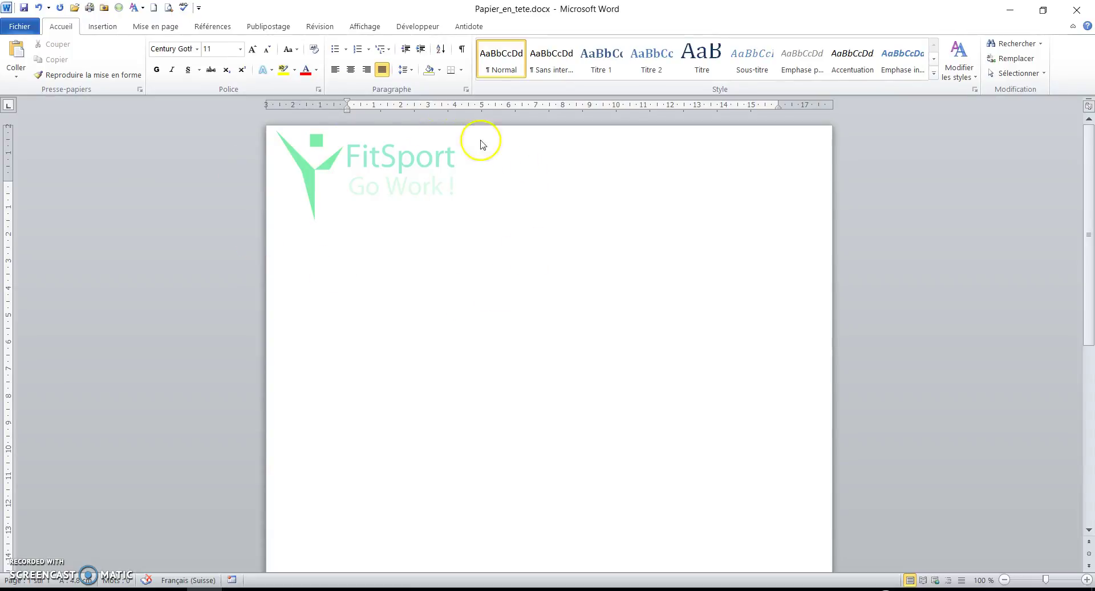
# Examine the header and footer of the letterhead document Papier_en_tete.docx
pyautogui.scroll(-10, 384, 165)
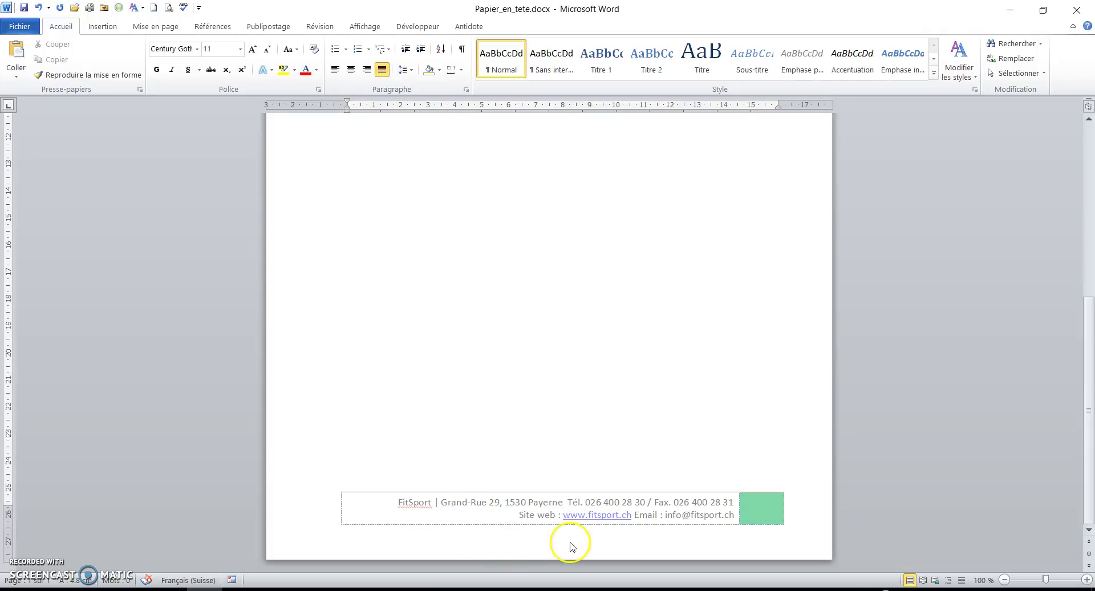
pyautogui.scroll(10, 599, 498)
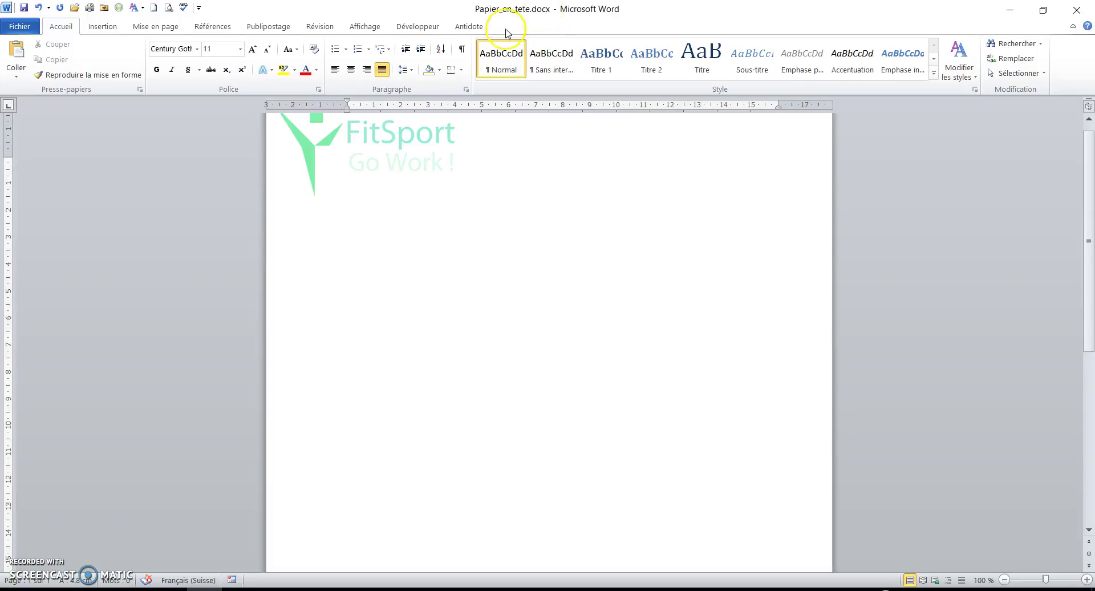
pyautogui.scroll(1, 374, 164)
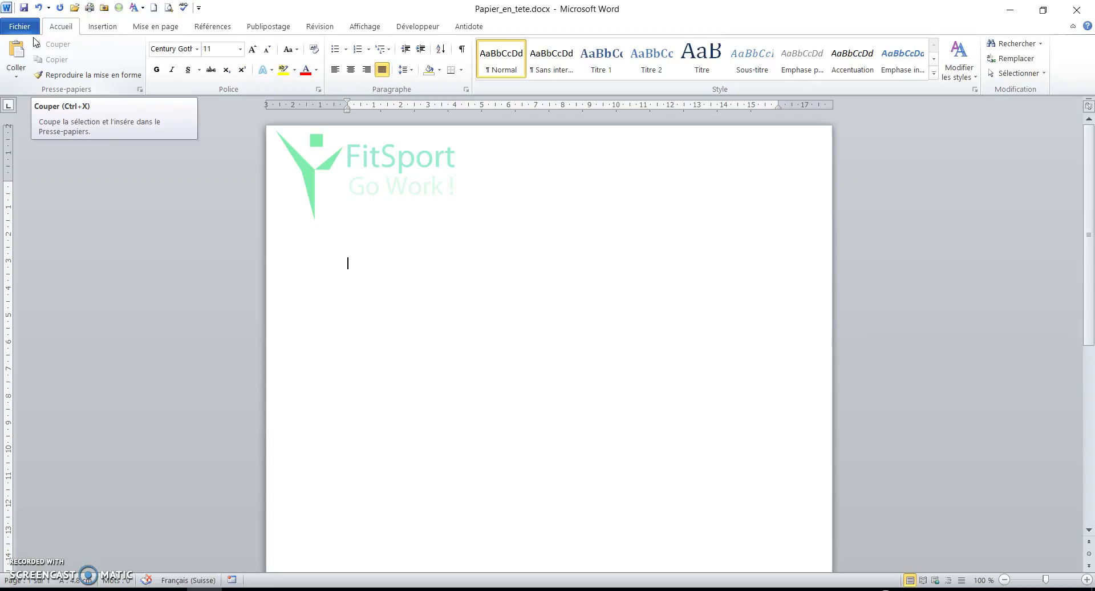
# Check the default folder set for Modèles utilisateur in the advanced file location options, leaving the setting as it is
pyautogui.click(19, 26)
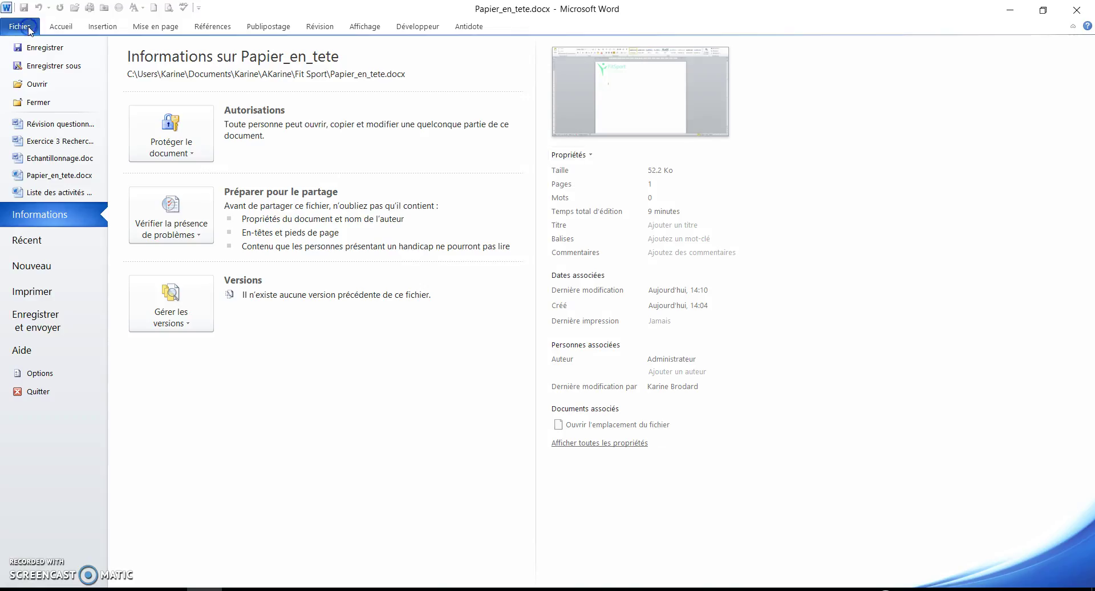
pyautogui.click(42, 373)
pyautogui.click(340, 181)
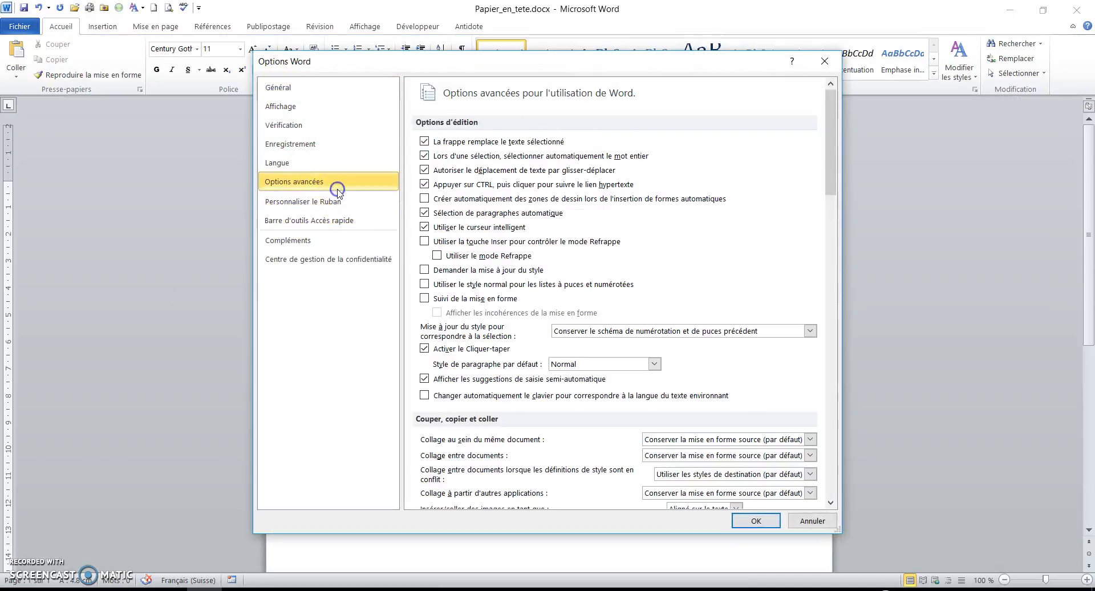
pyautogui.moveTo(834, 108); pyautogui.dragTo(829, 432)
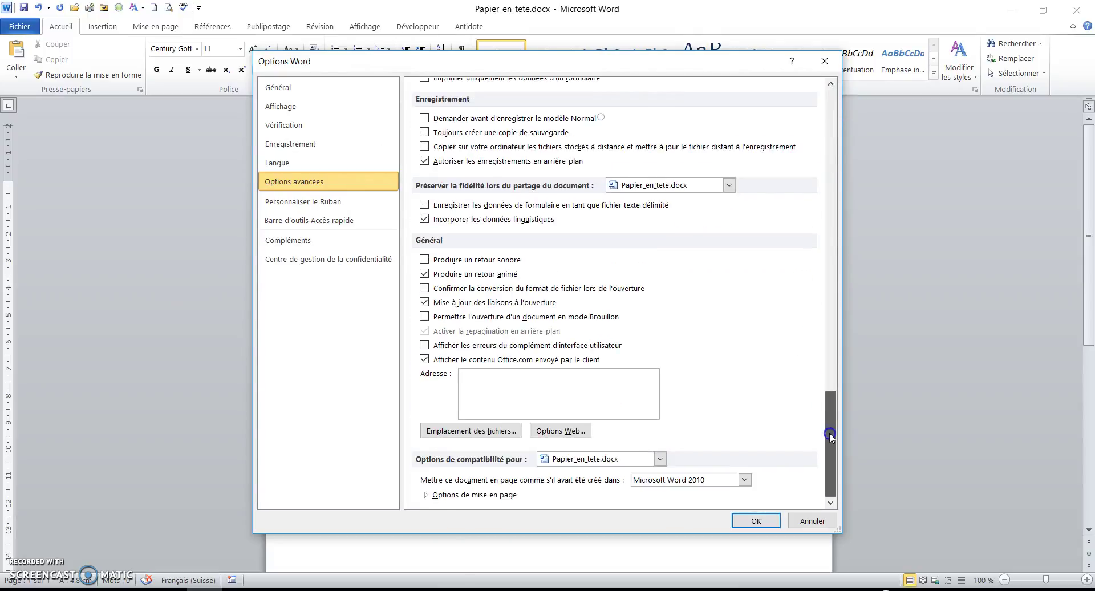
pyautogui.click(485, 433)
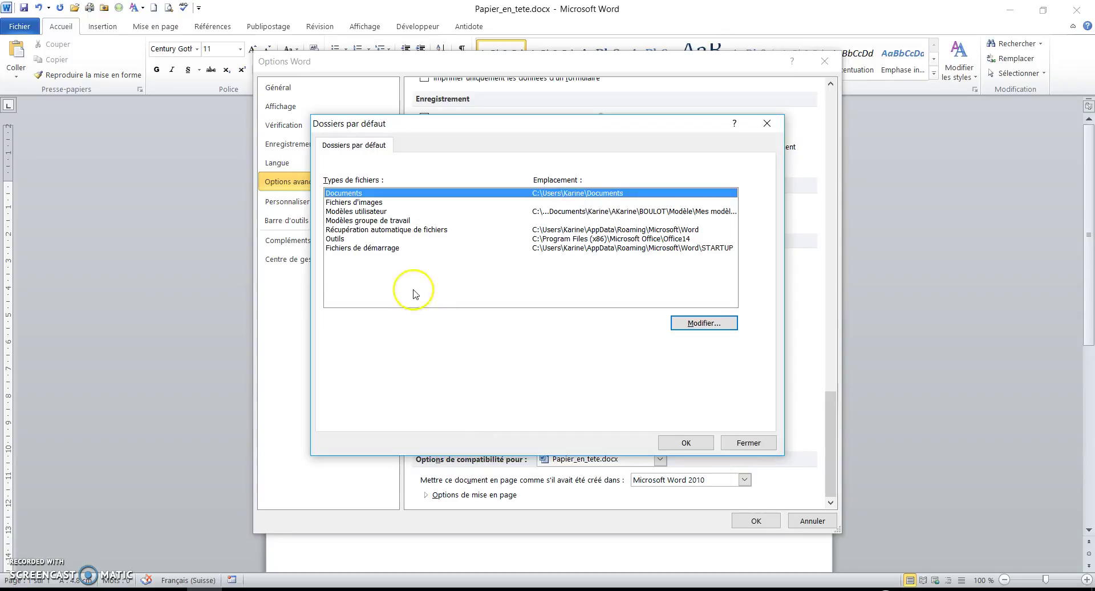
pyautogui.click(353, 211)
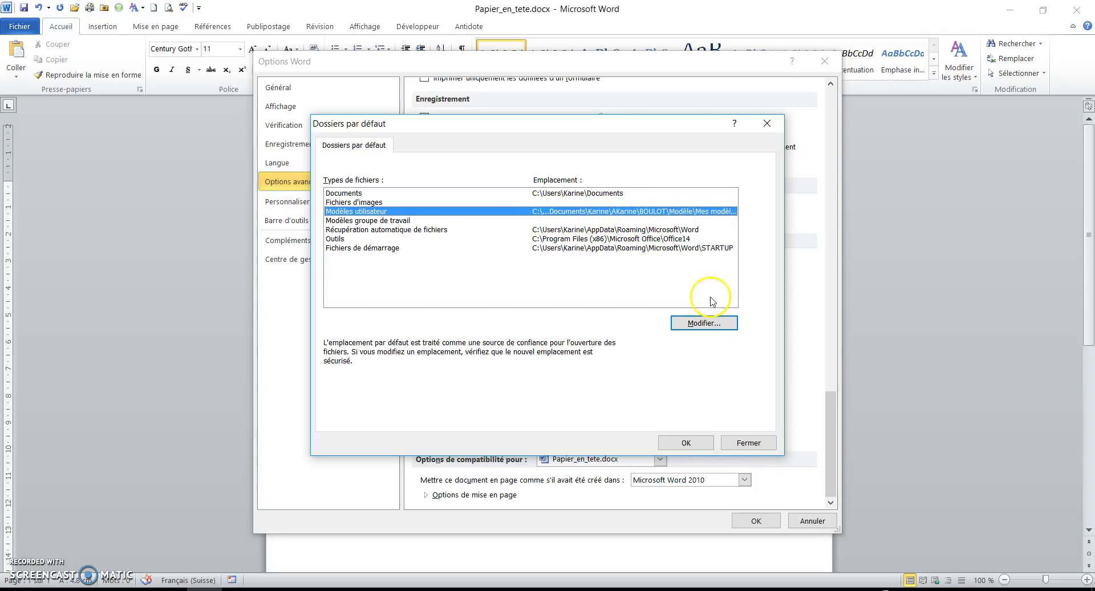
pyautogui.click(705, 322)
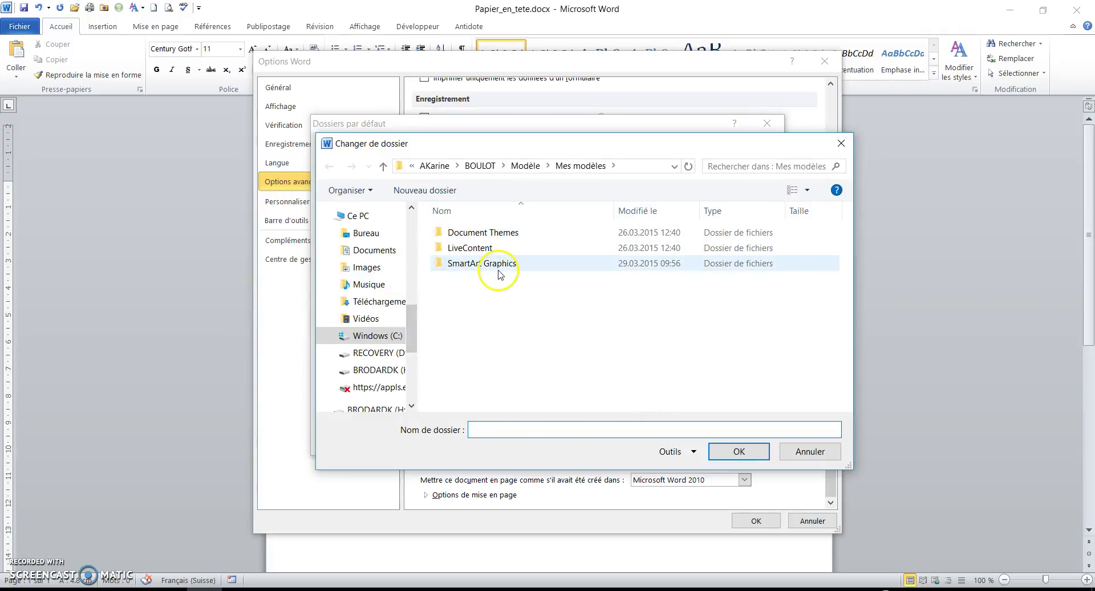
pyautogui.click(804, 452)
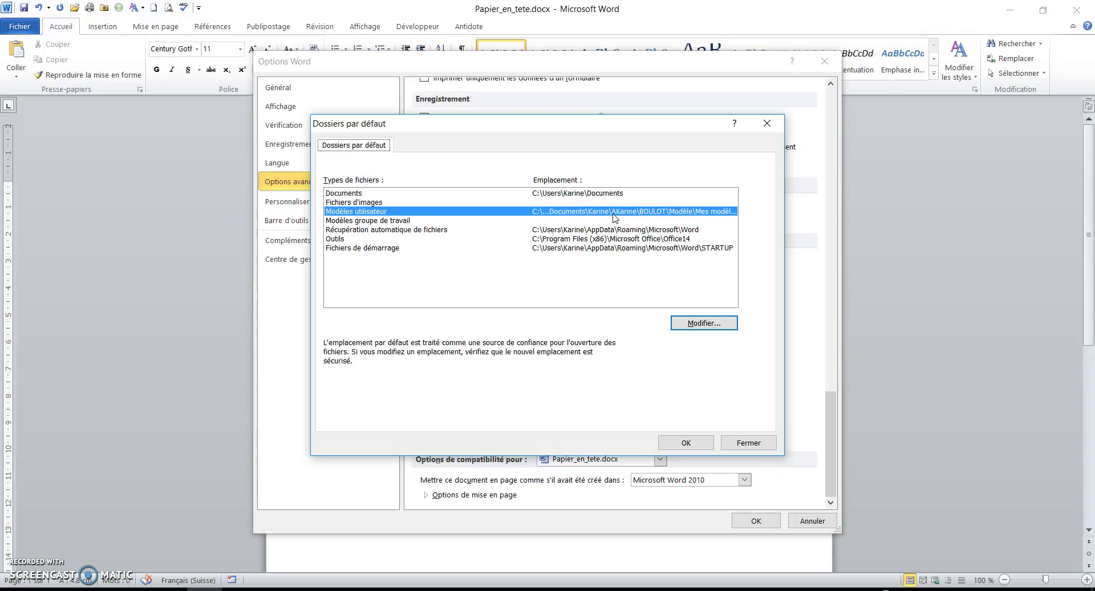
pyautogui.click(767, 441)
pyautogui.click(816, 521)
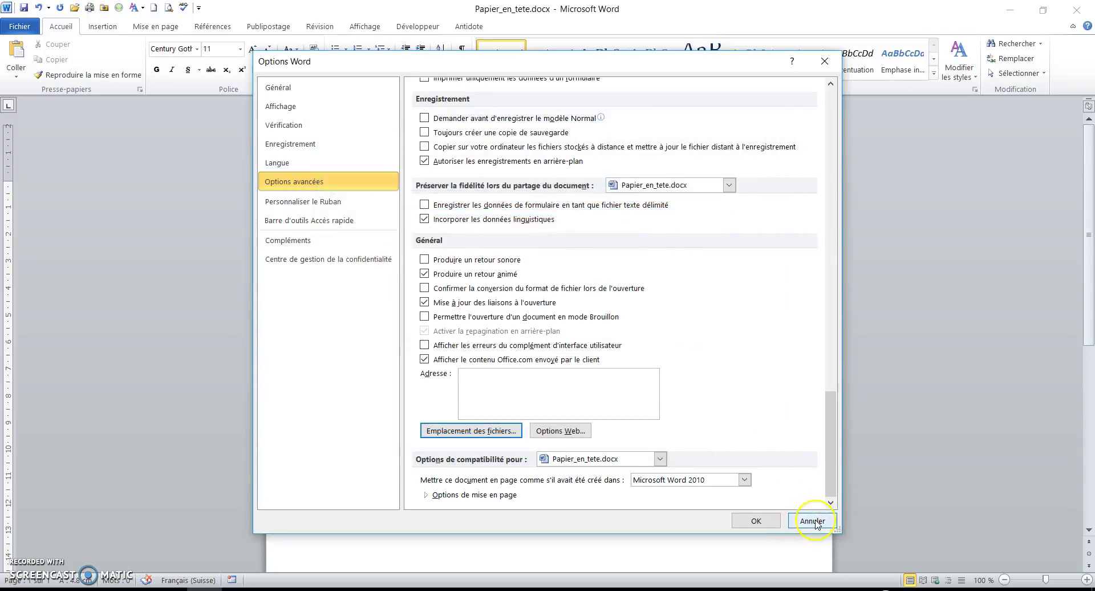
pyautogui.click(815, 521)
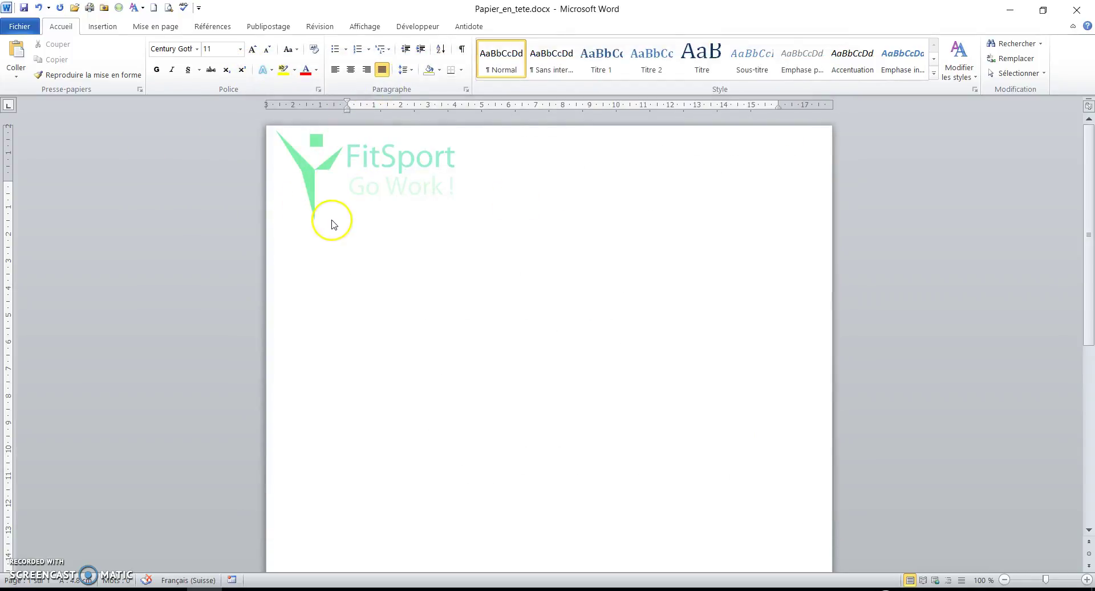
# Start saving Papier_en_tete.docx under a new location and browse to the user's Documents folder on drive C:
pyautogui.click(27, 28)
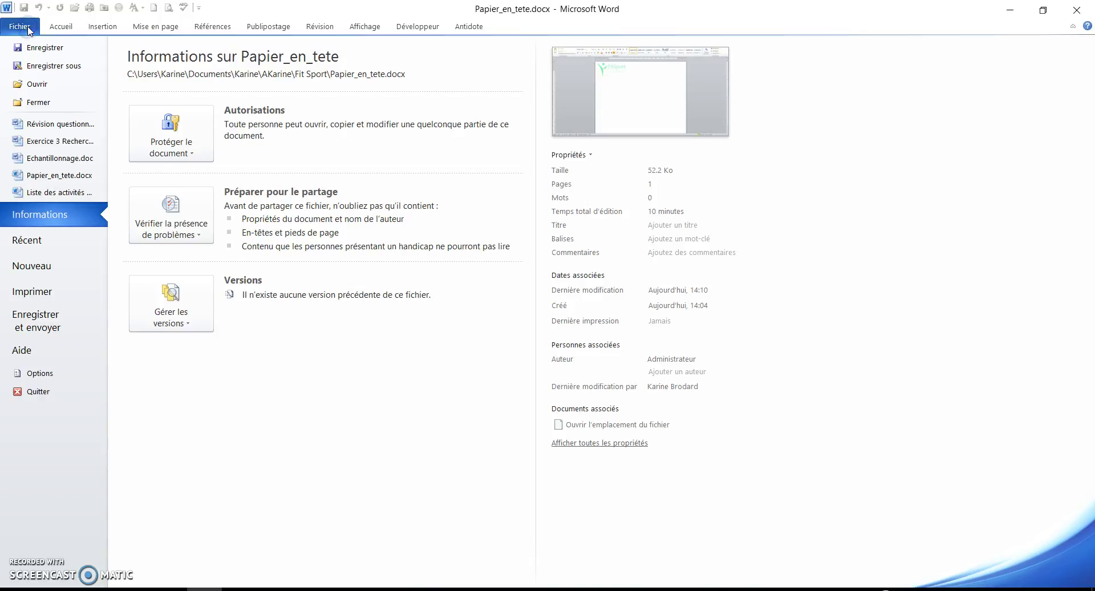
pyautogui.click(48, 66)
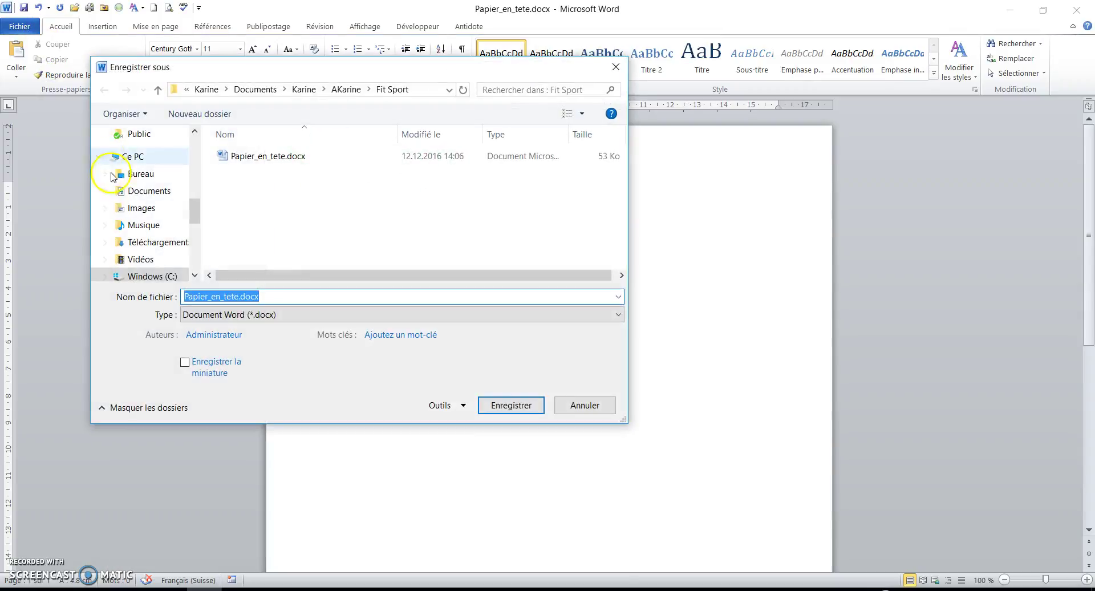
pyautogui.click(153, 277)
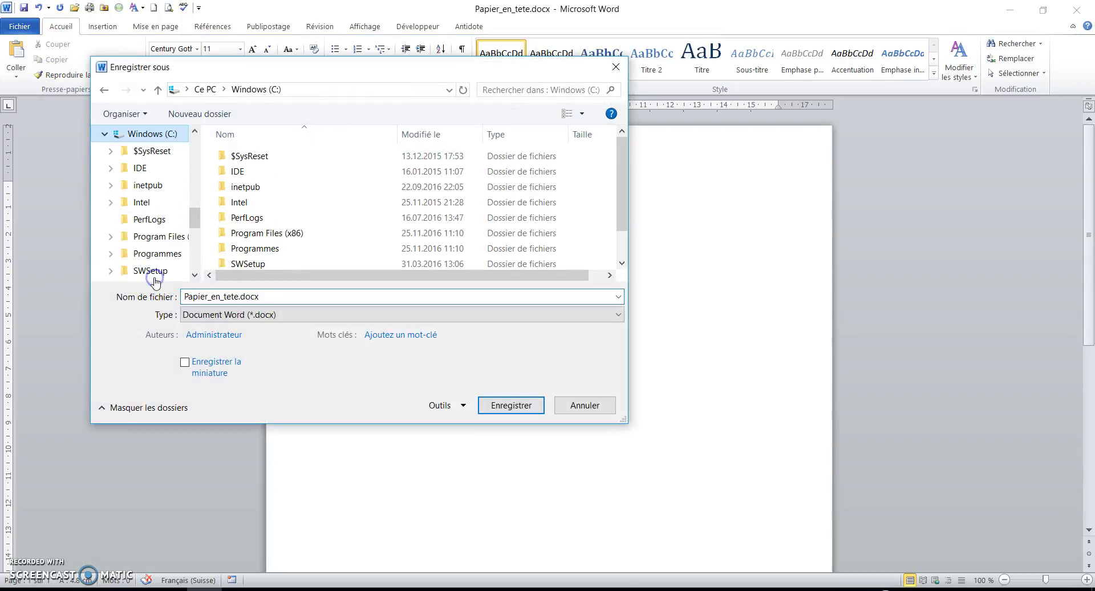
pyautogui.scroll(-1, 266, 254)
pyautogui.doubleClick(266, 253)
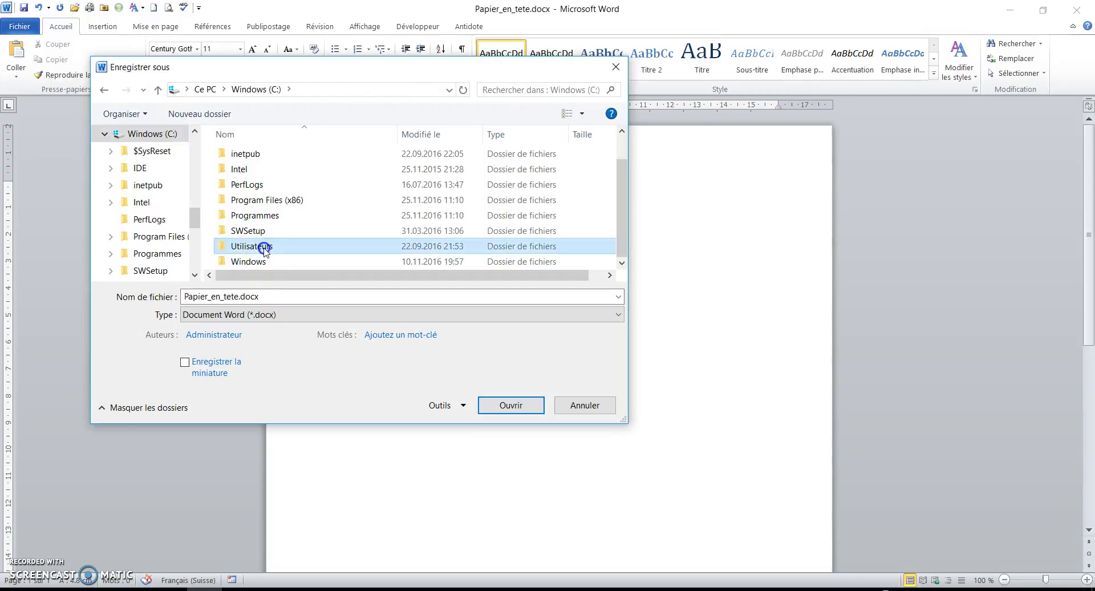
pyautogui.doubleClick(251, 170)
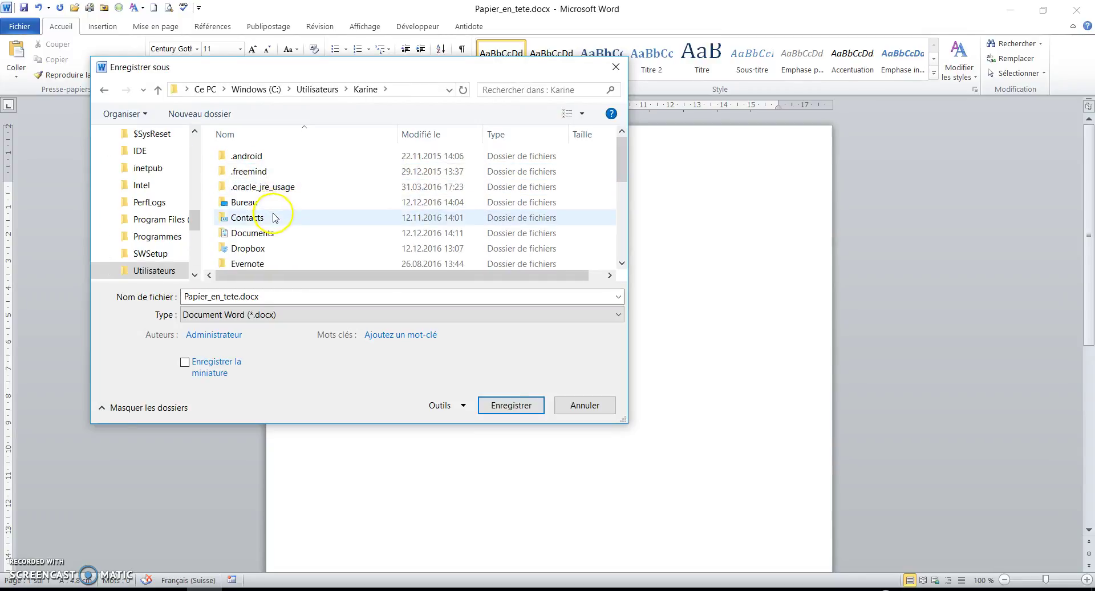
pyautogui.scroll(-5, 271, 214)
pyautogui.scroll(5, 275, 224)
pyautogui.doubleClick(280, 231)
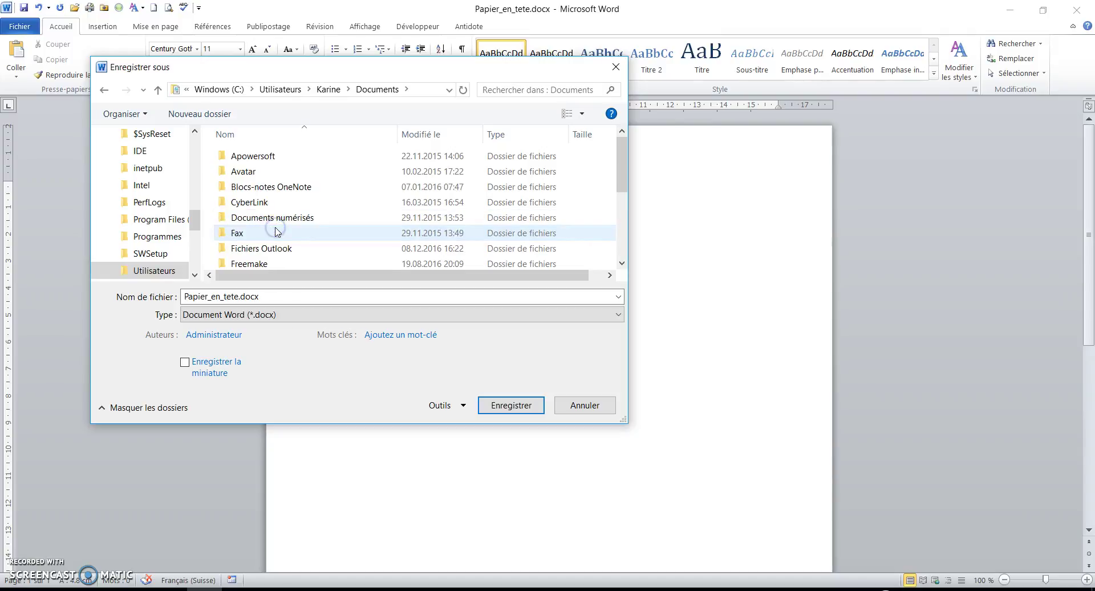
# Select the Mes modèles folder, inside BOULOT > Modèle in the personal folders, as the save location
pyautogui.scroll(-2, 274, 245)
pyautogui.scroll(-1, 273, 246)
pyautogui.doubleClick(248, 183)
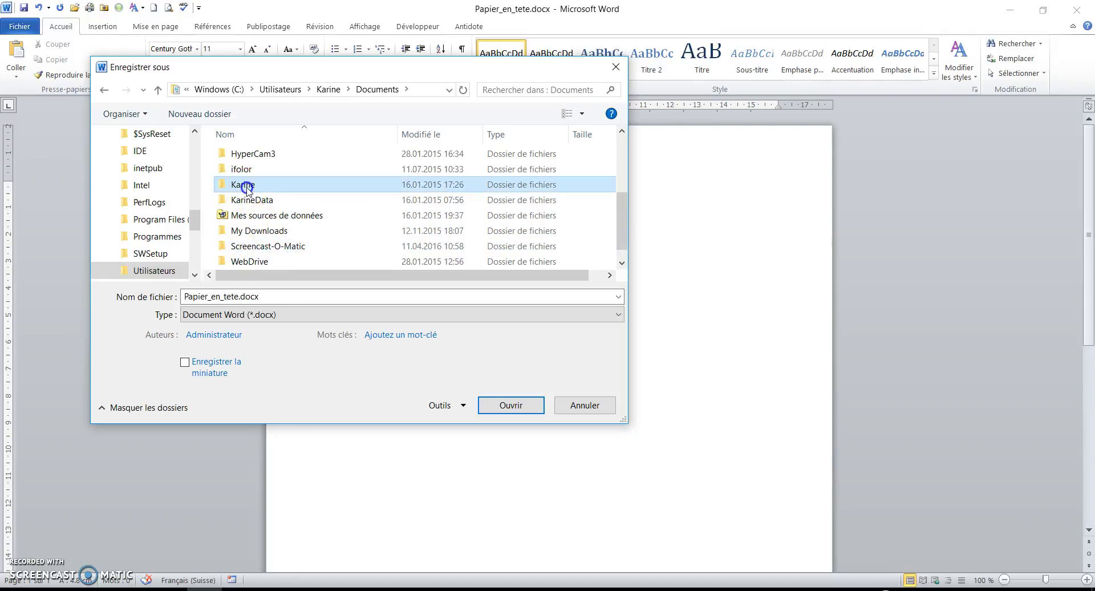
pyautogui.doubleClick(272, 161)
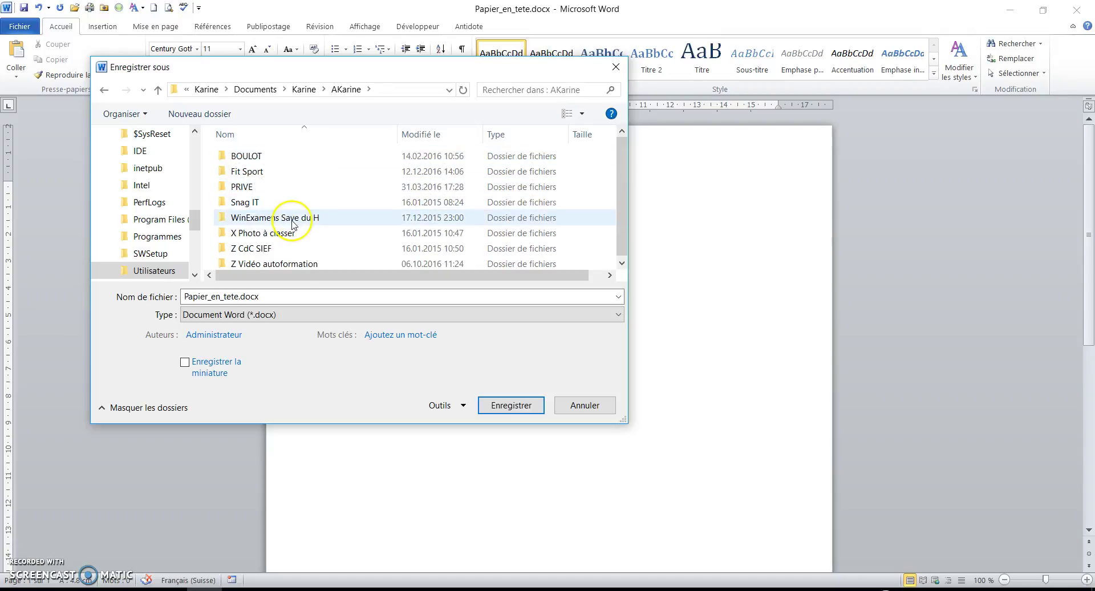
pyautogui.click(277, 155)
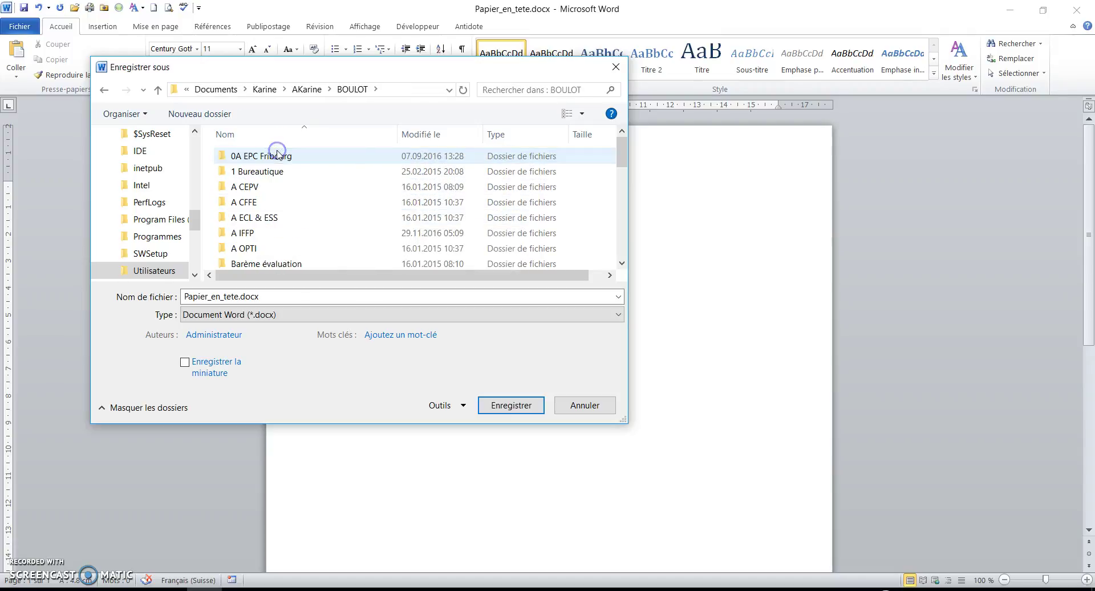
pyautogui.scroll(-3, 288, 239)
pyautogui.scroll(-1, 273, 239)
pyautogui.doubleClick(271, 235)
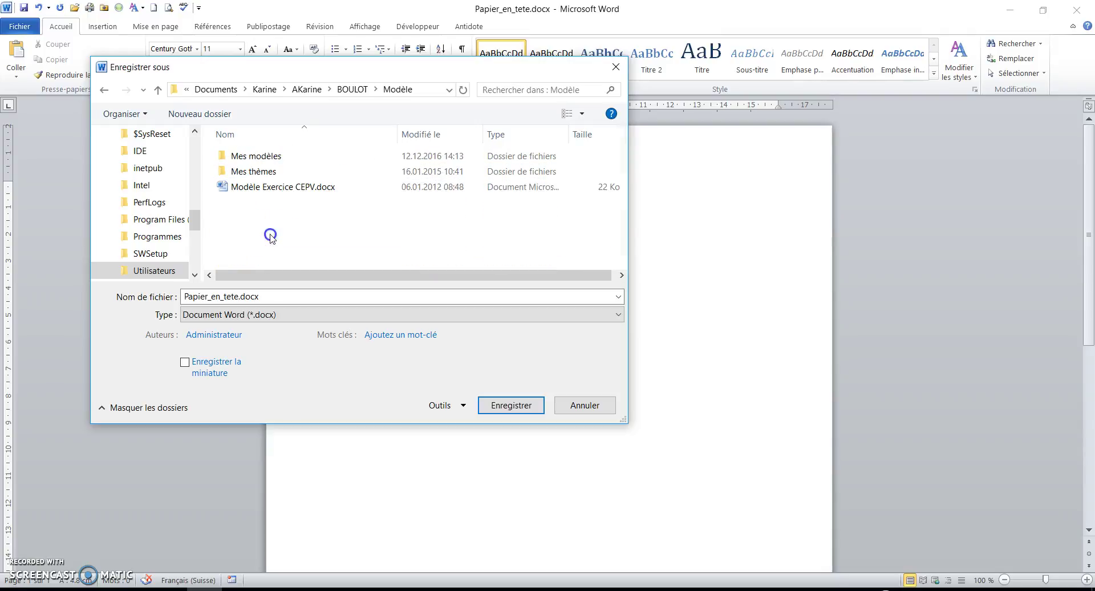
pyautogui.doubleClick(282, 157)
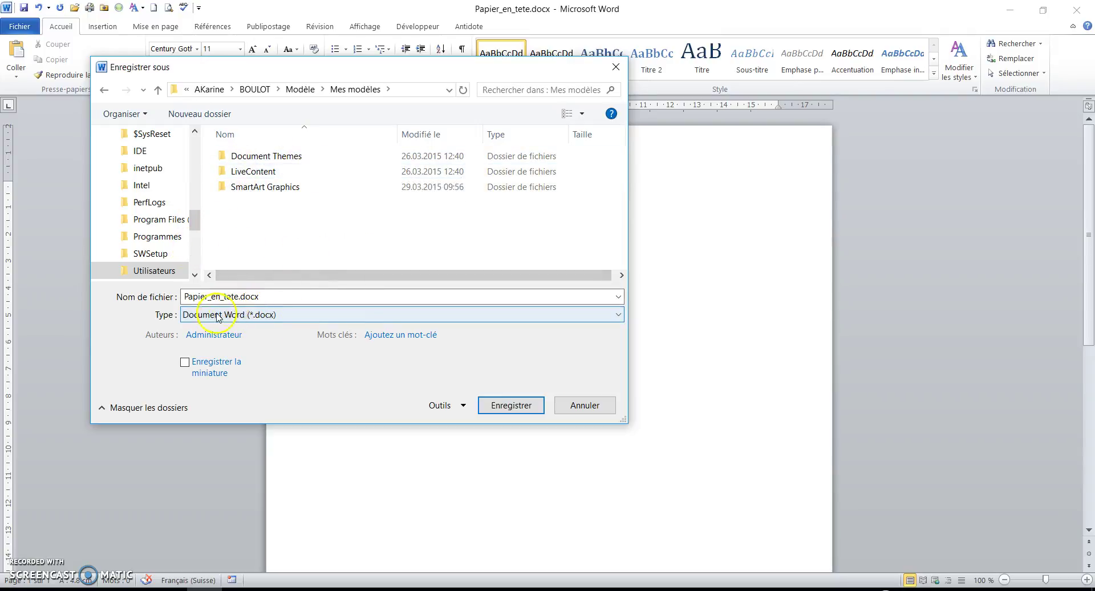
# Save the document in the Modèle Word (*.dotx) format under the name Modele_Papier_en_tete.dotx and close it
pyautogui.click(273, 321)
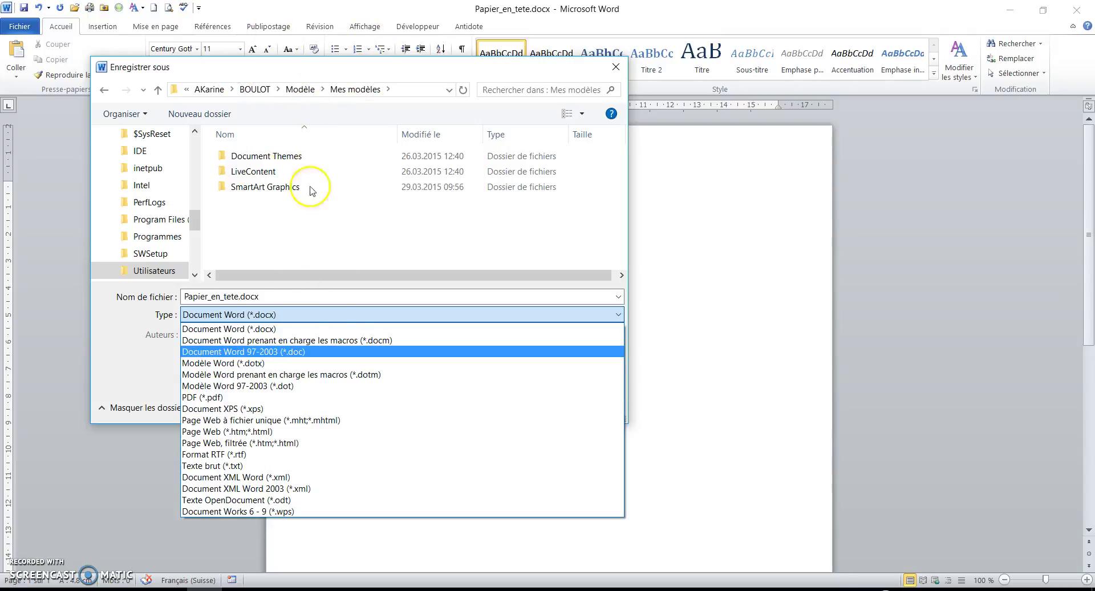
pyautogui.click(278, 362)
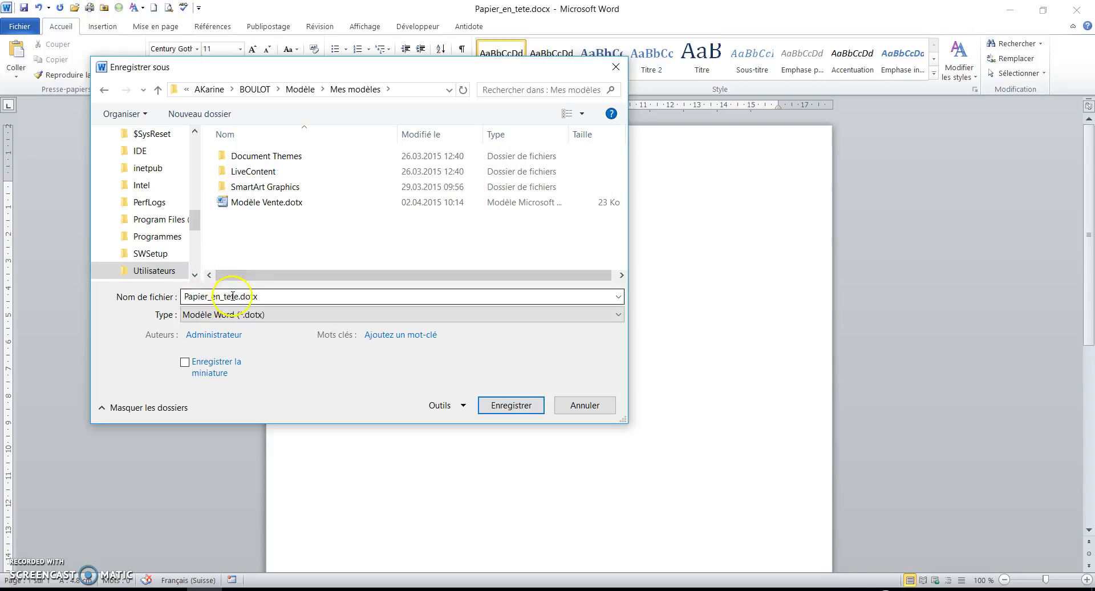
pyautogui.click(184, 295)
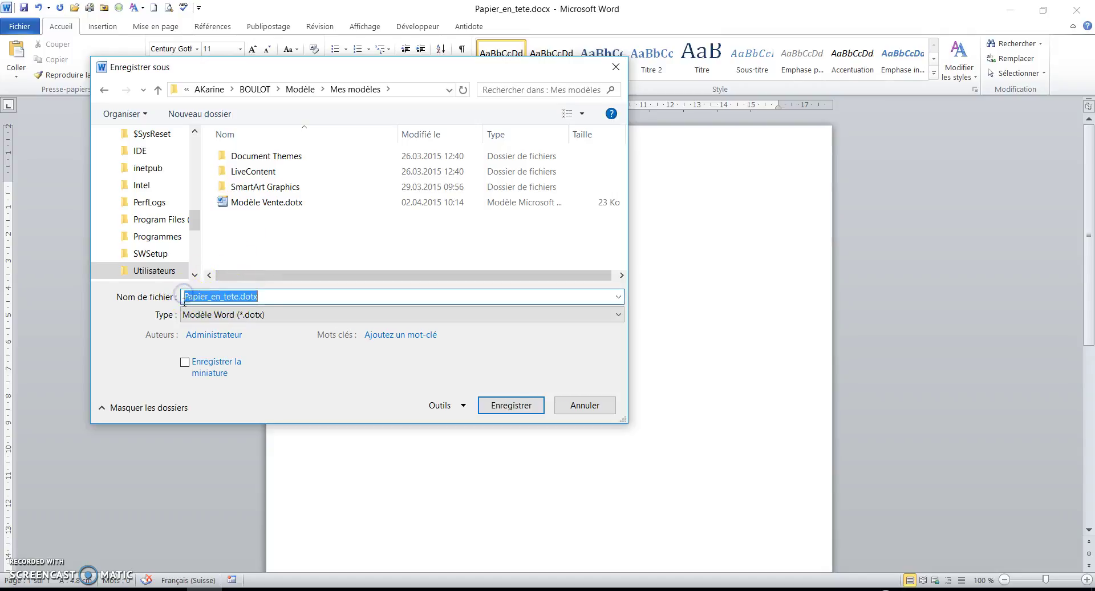
pyautogui.click(185, 296)
pyautogui.write('Modele_')
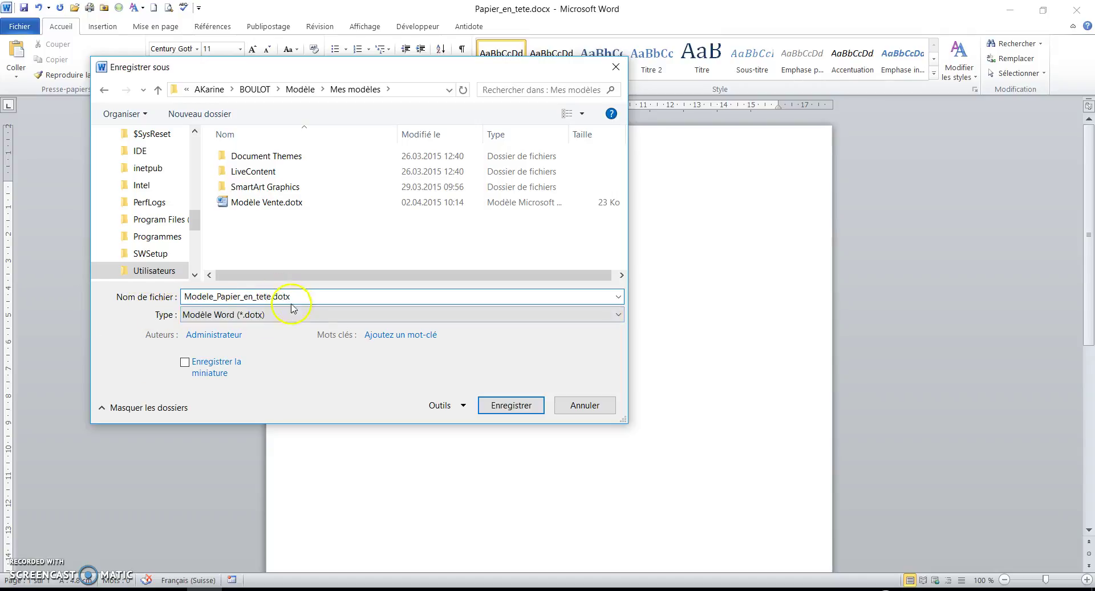
pyautogui.click(502, 402)
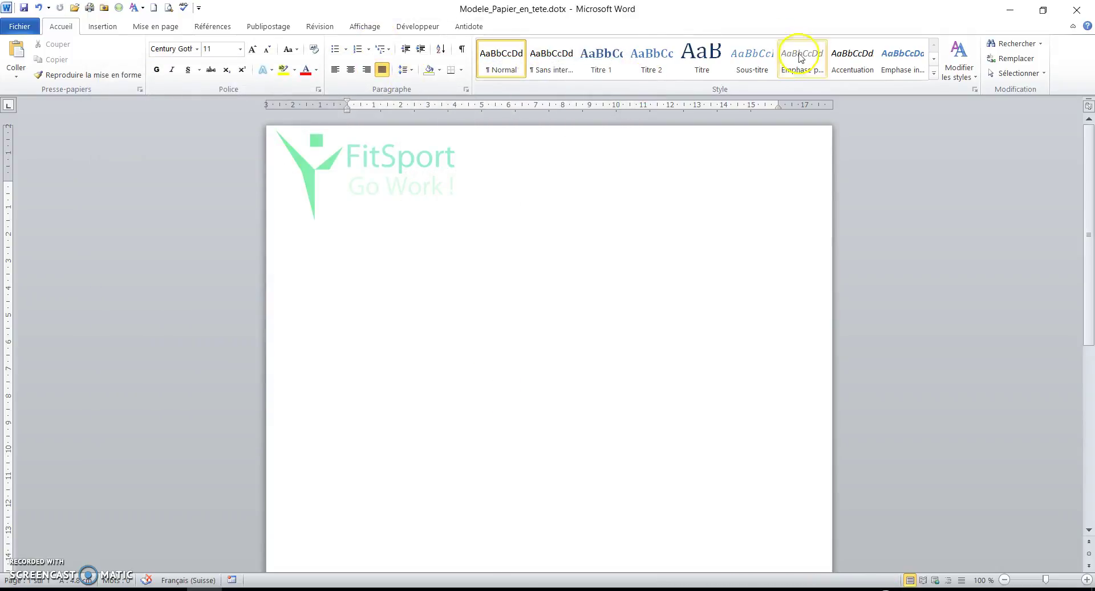
pyautogui.click(1076, 10)
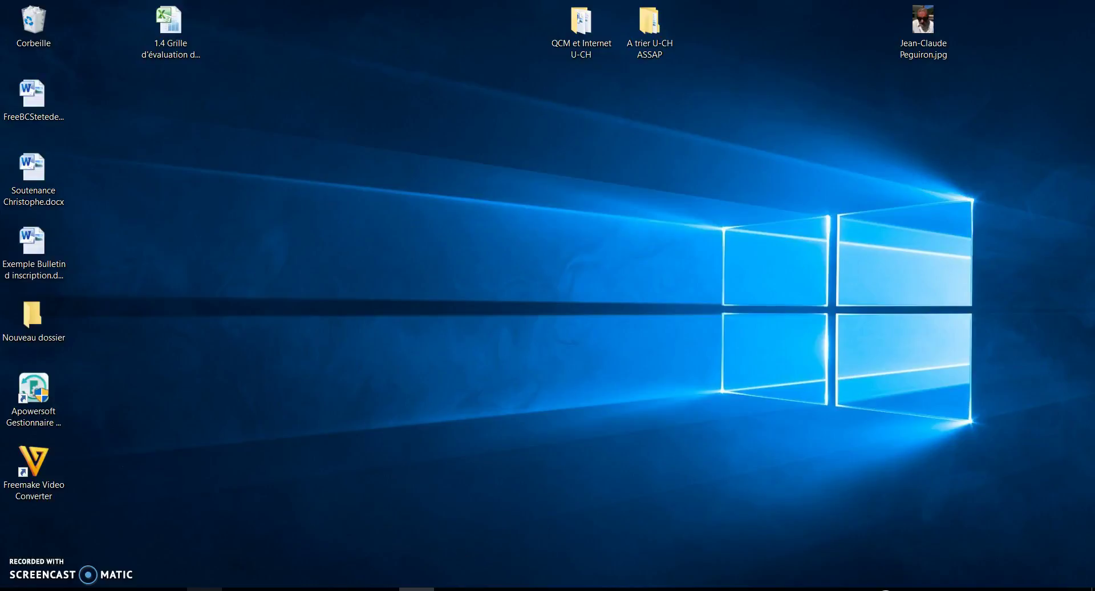
# Restart Word and create a new document from the personal template Modele_Papier_en_tete.dotx in Mes modèles
pyautogui.click(417, 589)
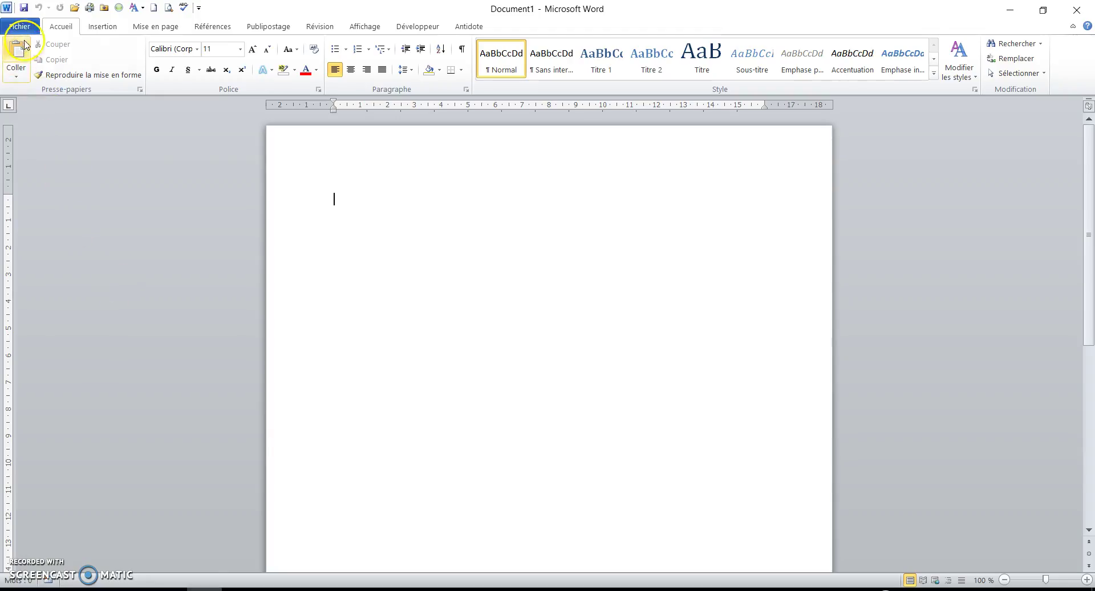
pyautogui.click(19, 26)
pyautogui.click(62, 267)
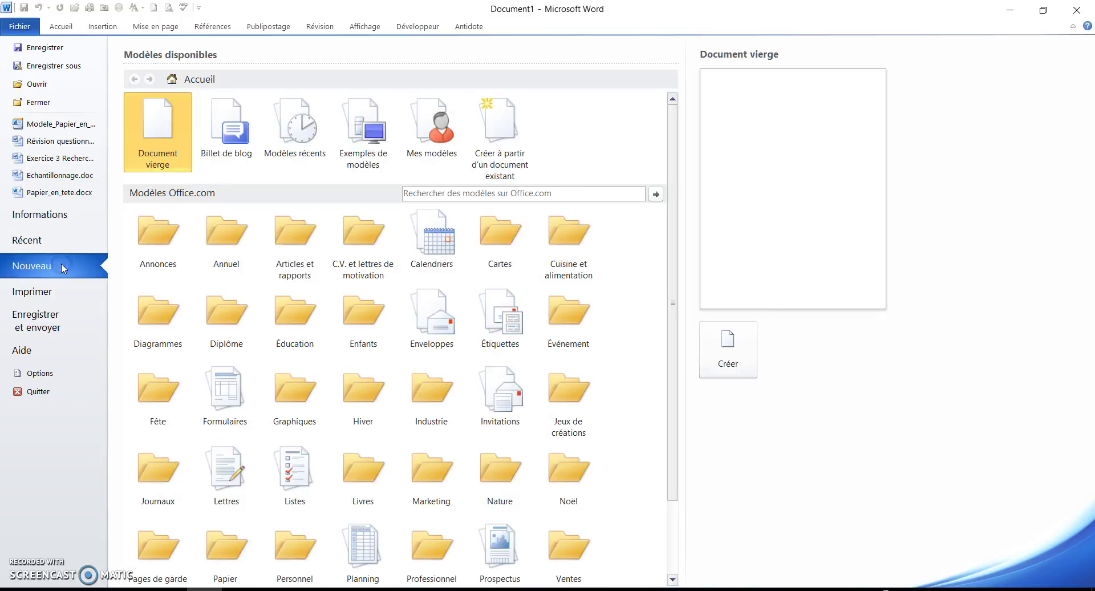
pyautogui.click(442, 123)
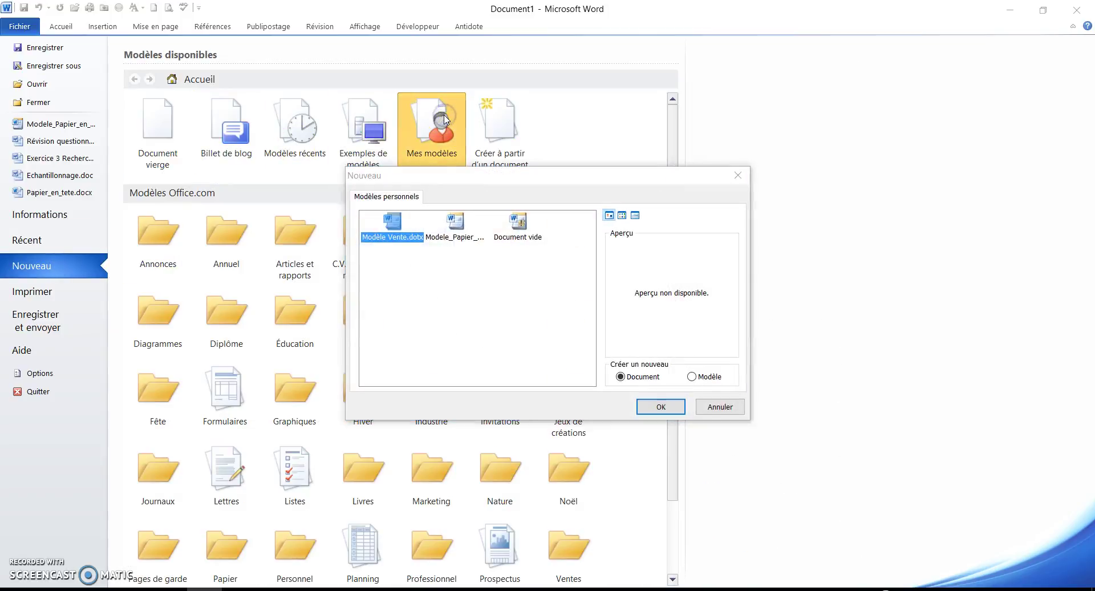
pyautogui.click(458, 224)
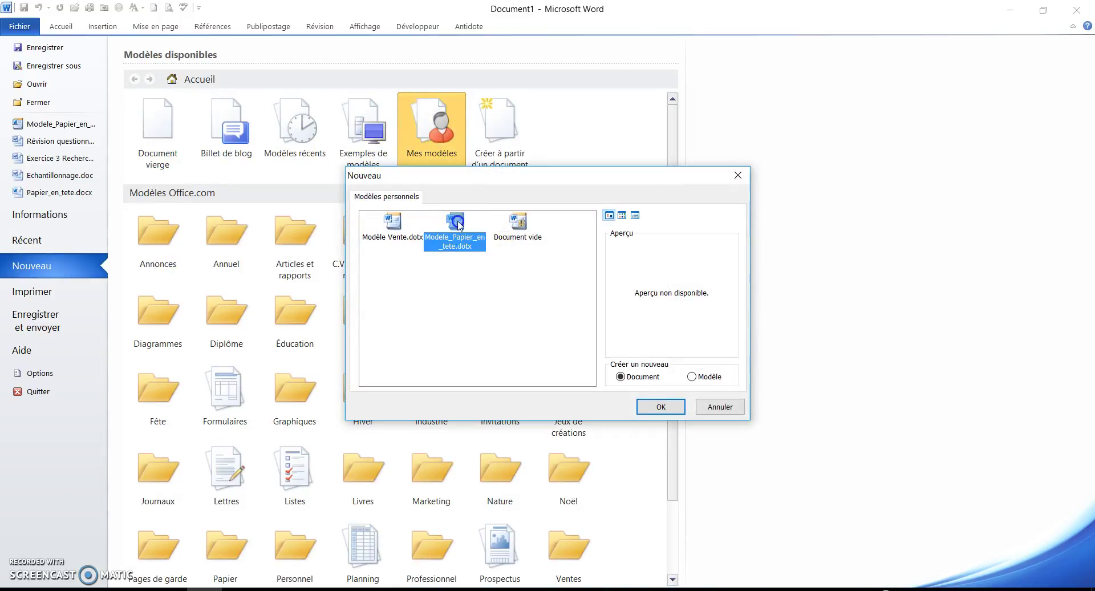
pyautogui.click(685, 407)
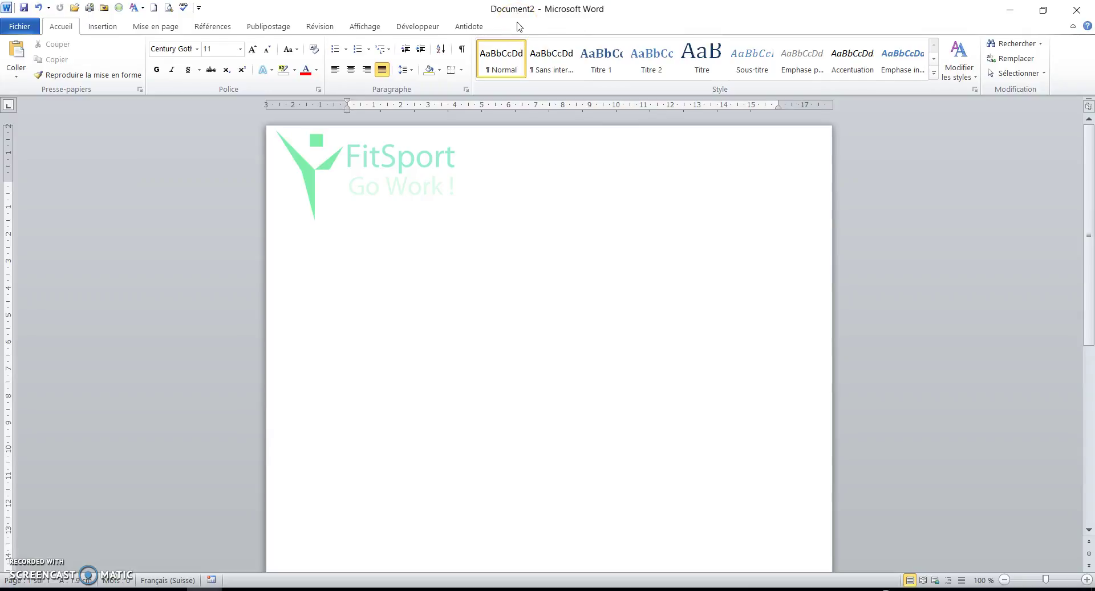
# Check the name and file type proposed for saving the new document, cancel the save, and enter the test text "fsdfsd" in the body
pyautogui.click(24, 9)
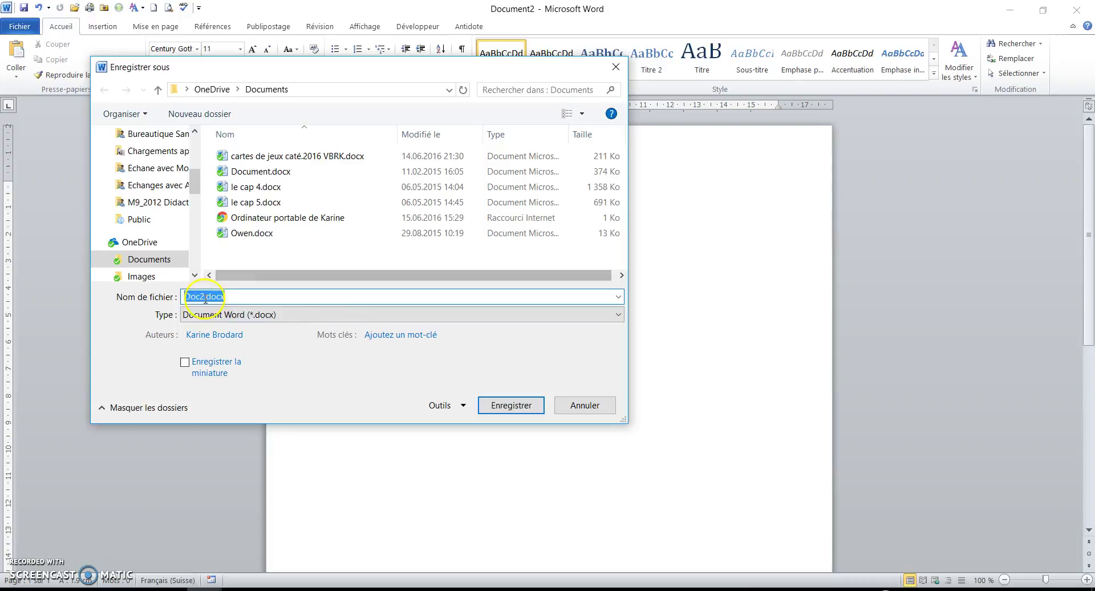
pyautogui.click(599, 407)
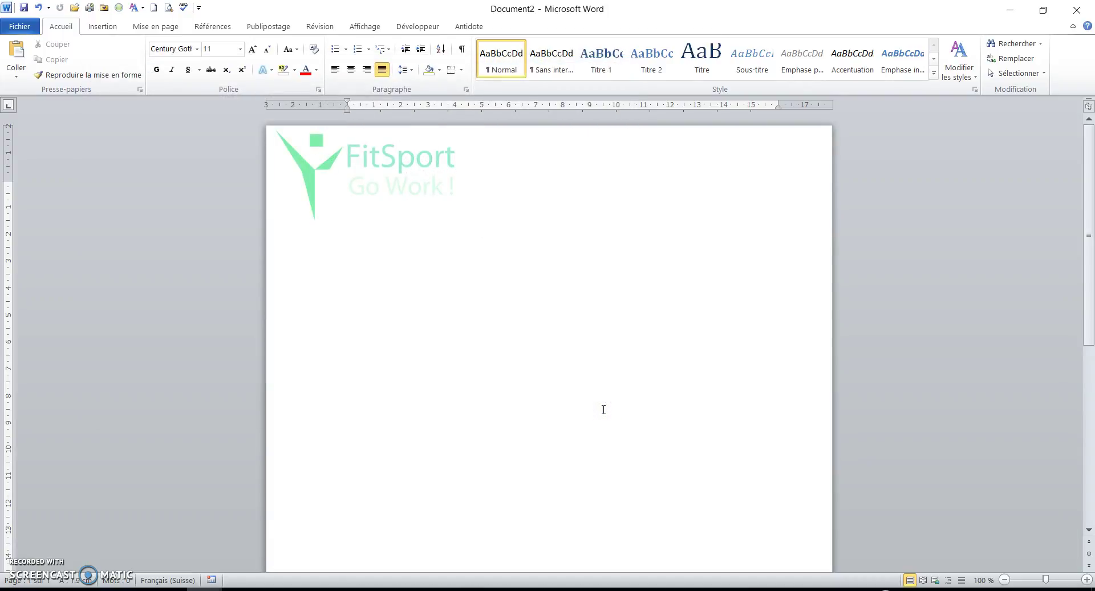
pyautogui.click(386, 258)
pyautogui.write('fsdfsd')
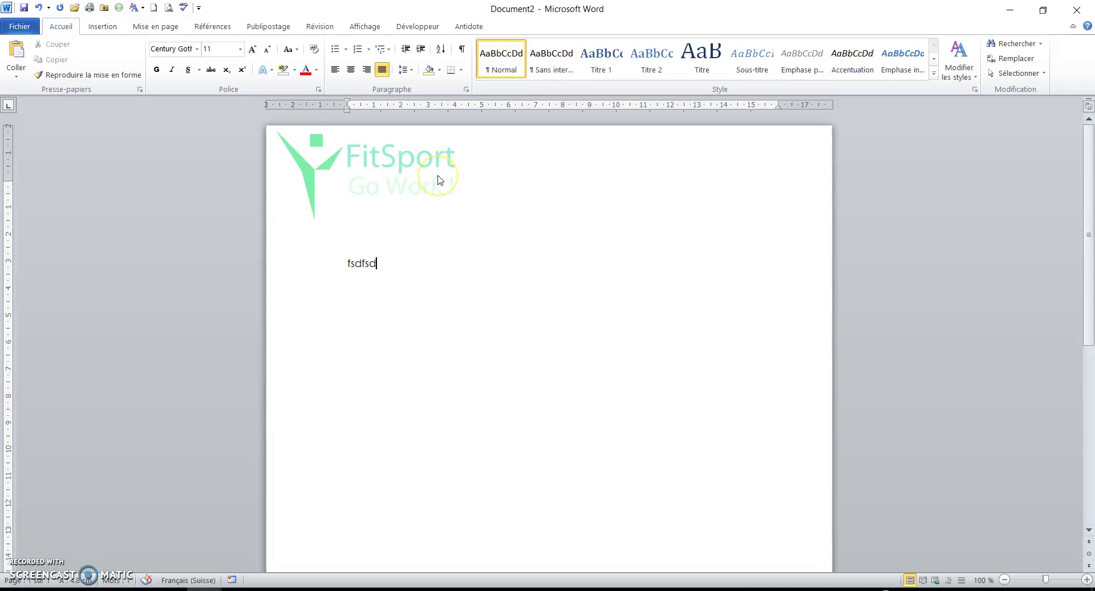
# Examine the footer of the new letterhead document, and close the document without saving it
pyautogui.scroll(-10, 439, 177)
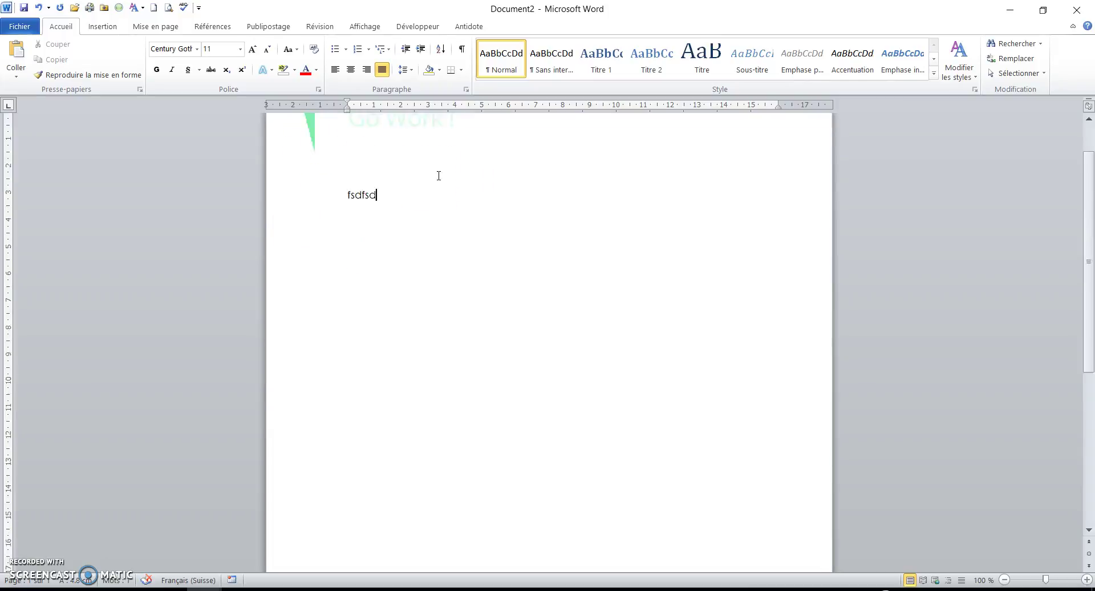
pyautogui.click(511, 357)
pyautogui.click(530, 517)
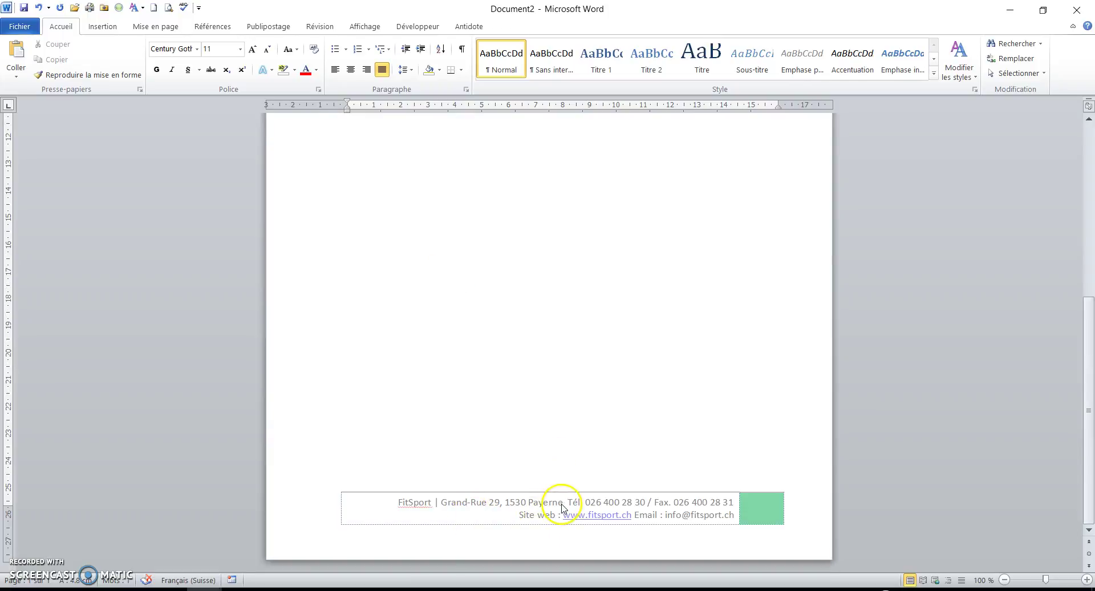
pyautogui.scroll(10, 561, 505)
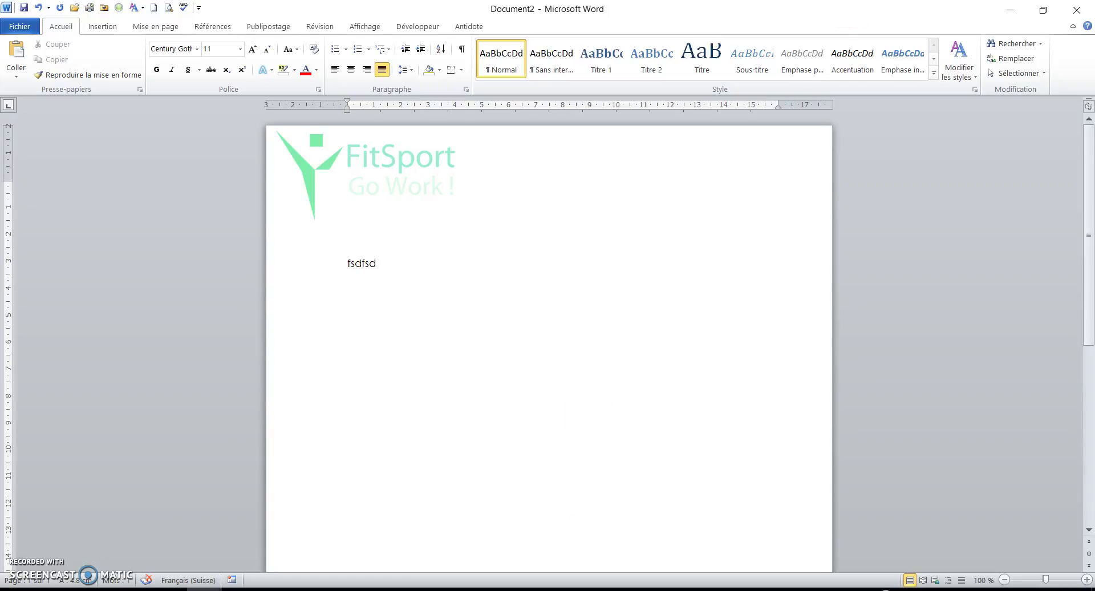
pyautogui.click(1079, 11)
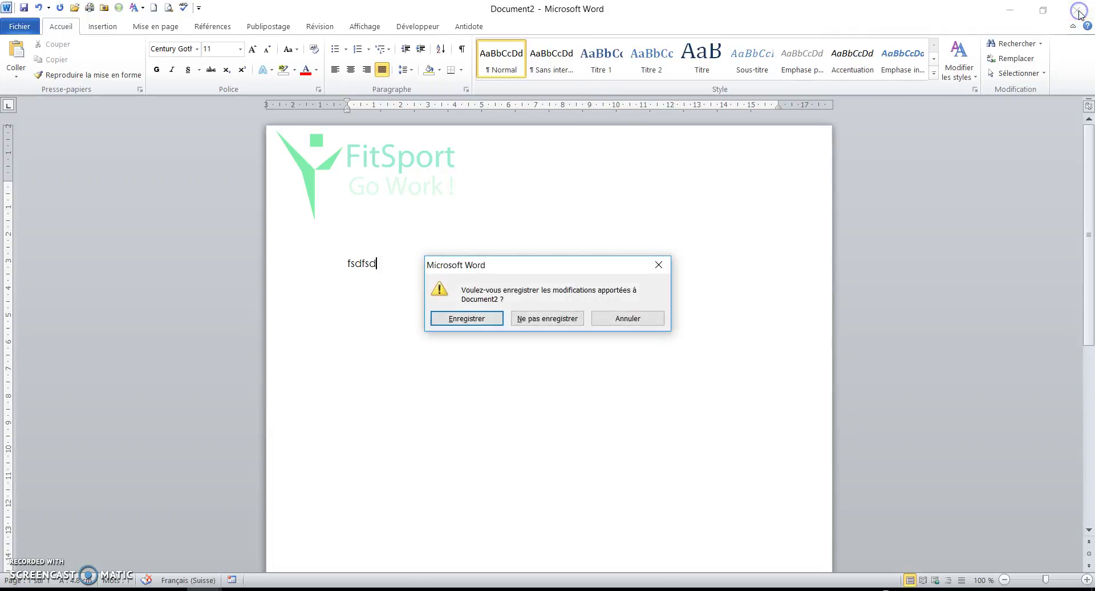
pyautogui.click(557, 317)
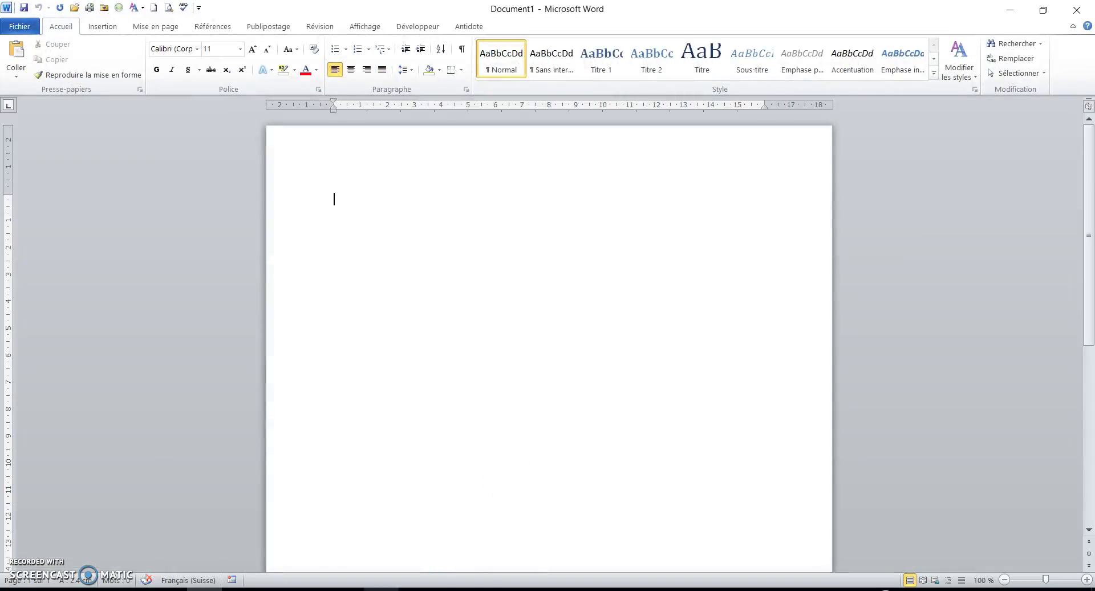
# Switch to File Explorer, open the template file Modele_Papier_en_tete.dotx itself from the Mes modèles folder, and close it after viewing
pyautogui.click(382, 589)
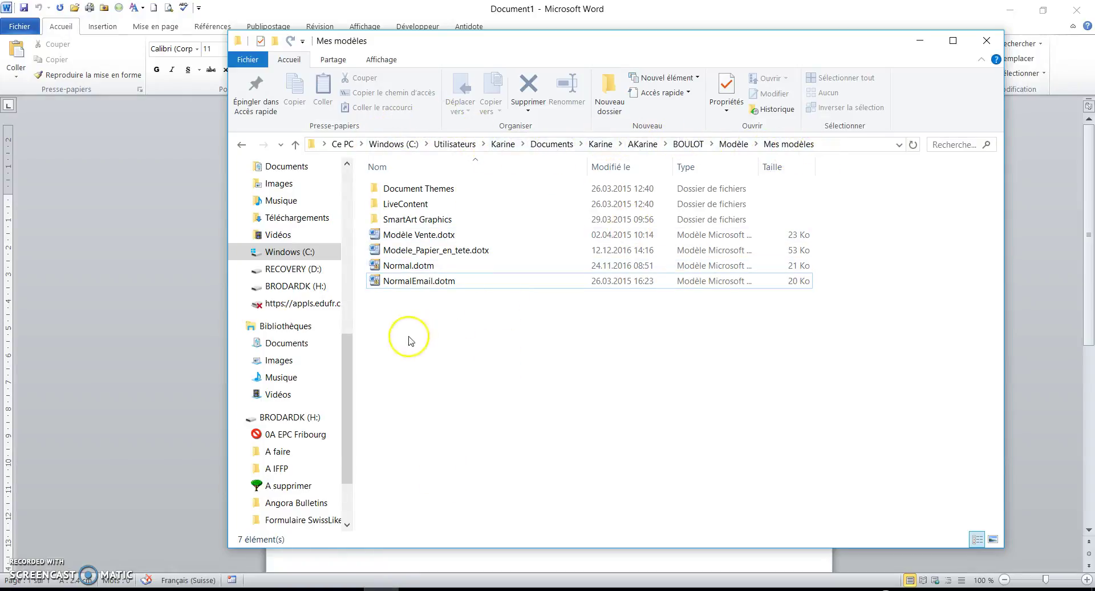
pyautogui.click(438, 252)
pyautogui.rightClick(438, 252)
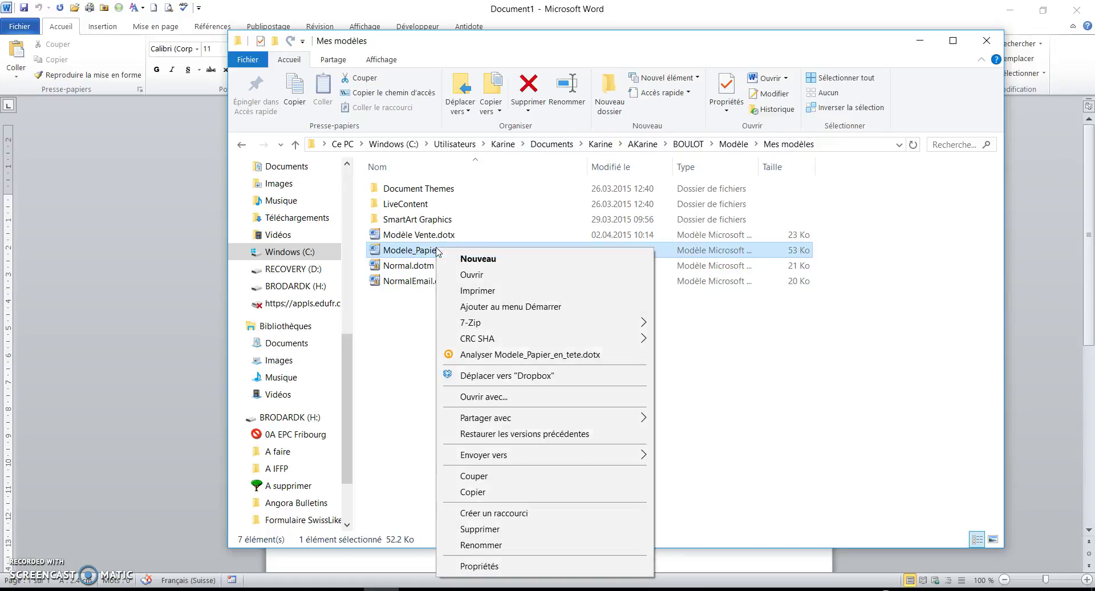
pyautogui.click(492, 276)
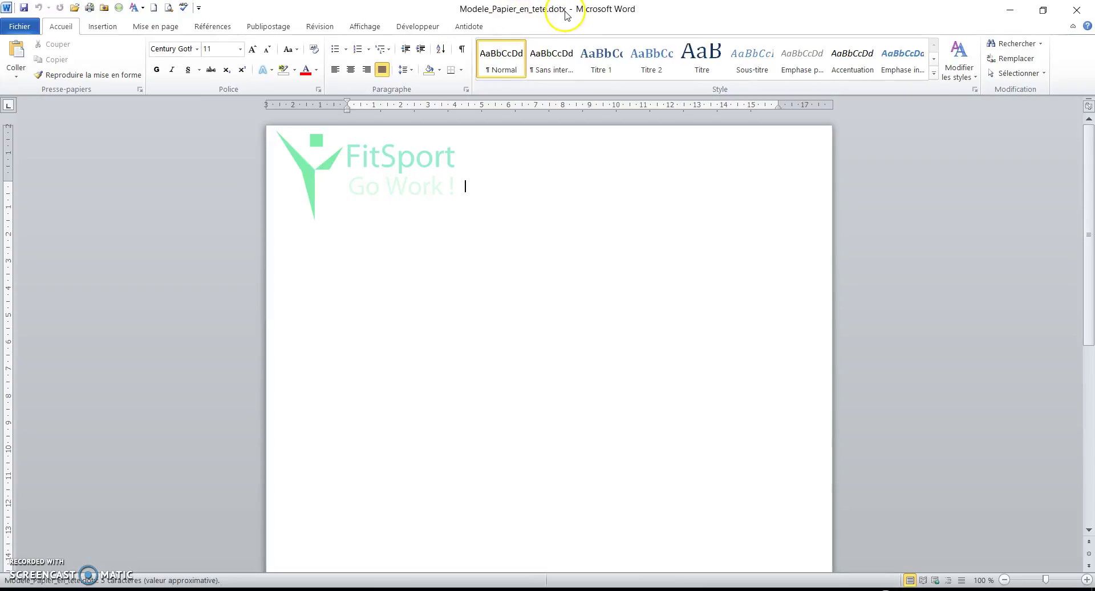
pyautogui.click(1077, 9)
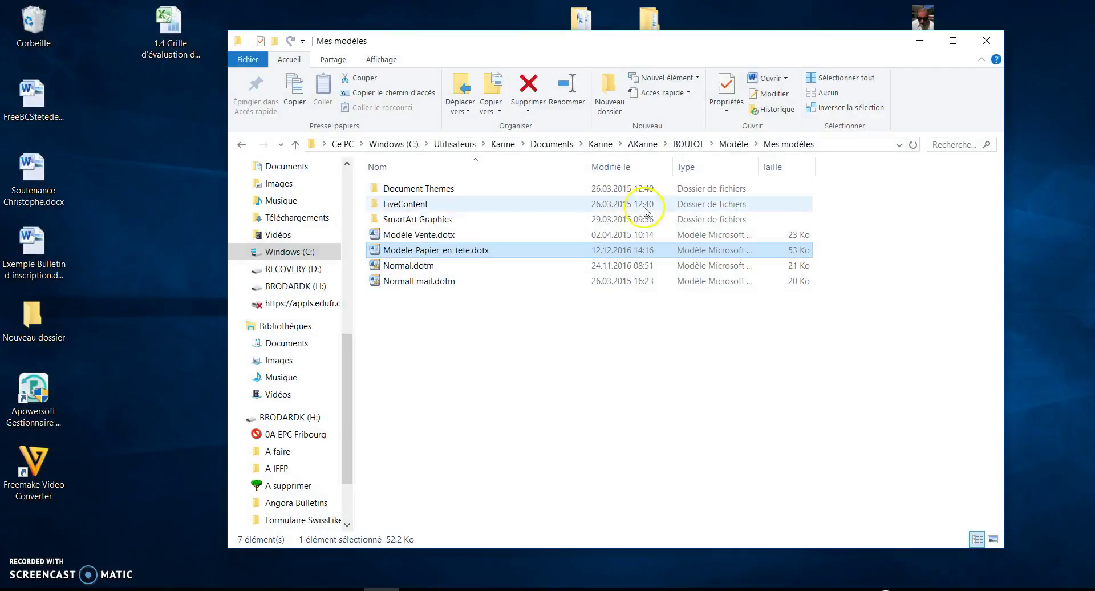
# Create a new document based on Modele_Papier_en_tete.dotx directly from the Mes modèles folder in File Explorer
pyautogui.doubleClick(451, 252)
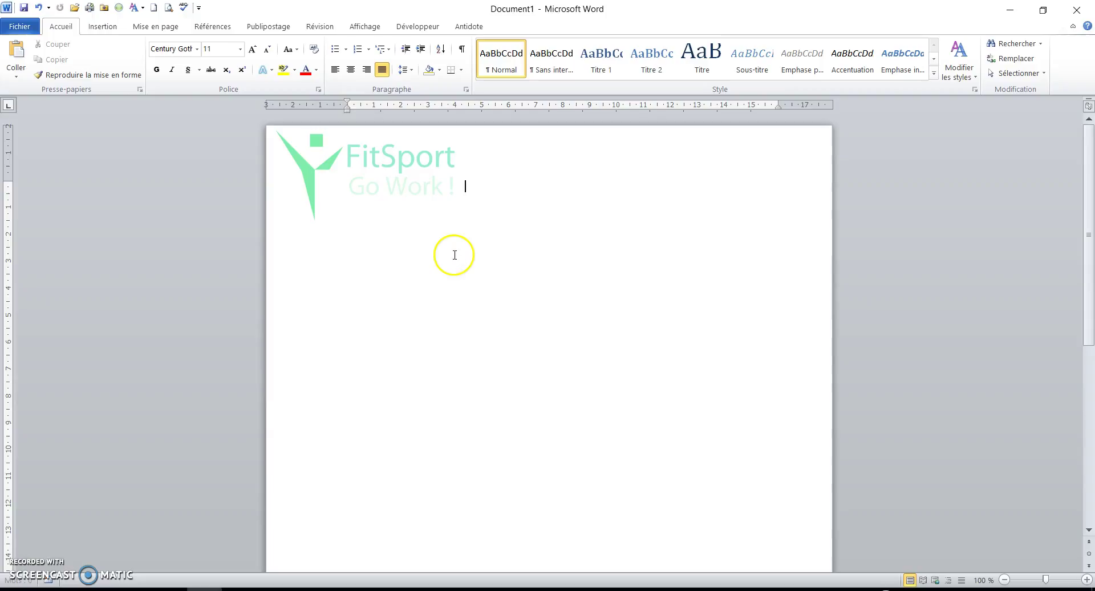